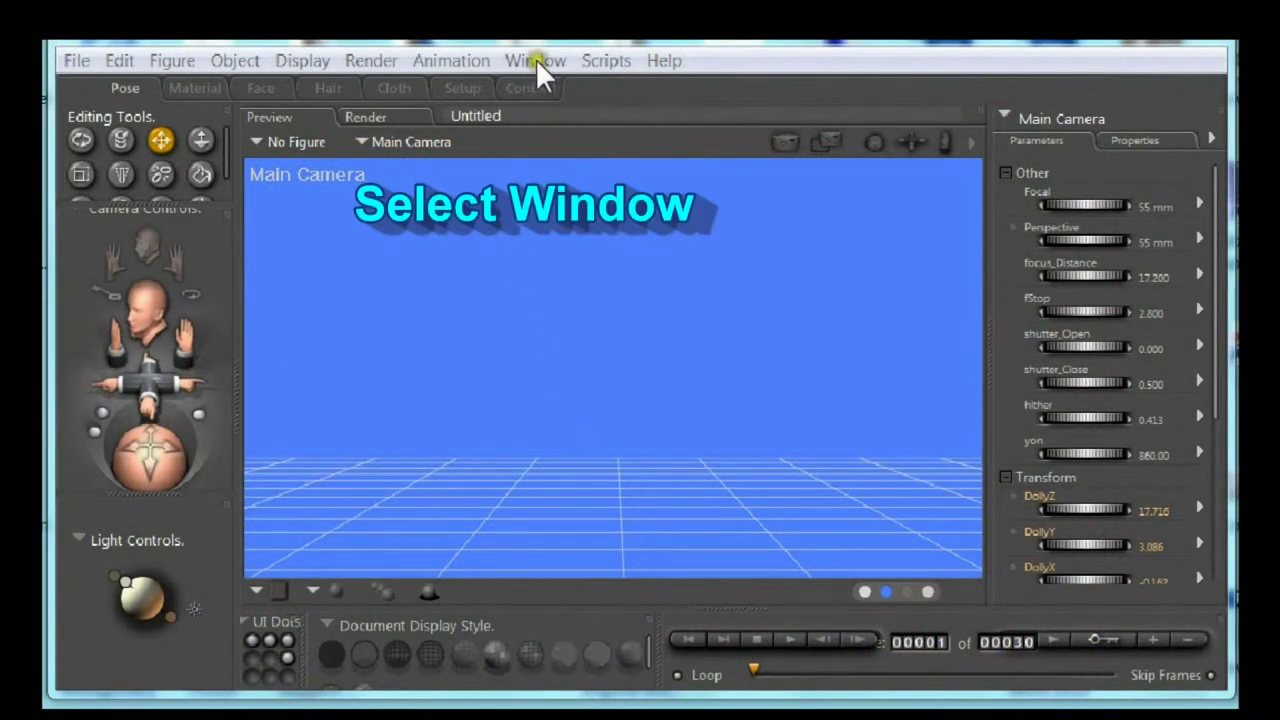
# Open the content library at Props > Poser Pro 2010 2 > Primitives
pyautogui.click(535, 60)
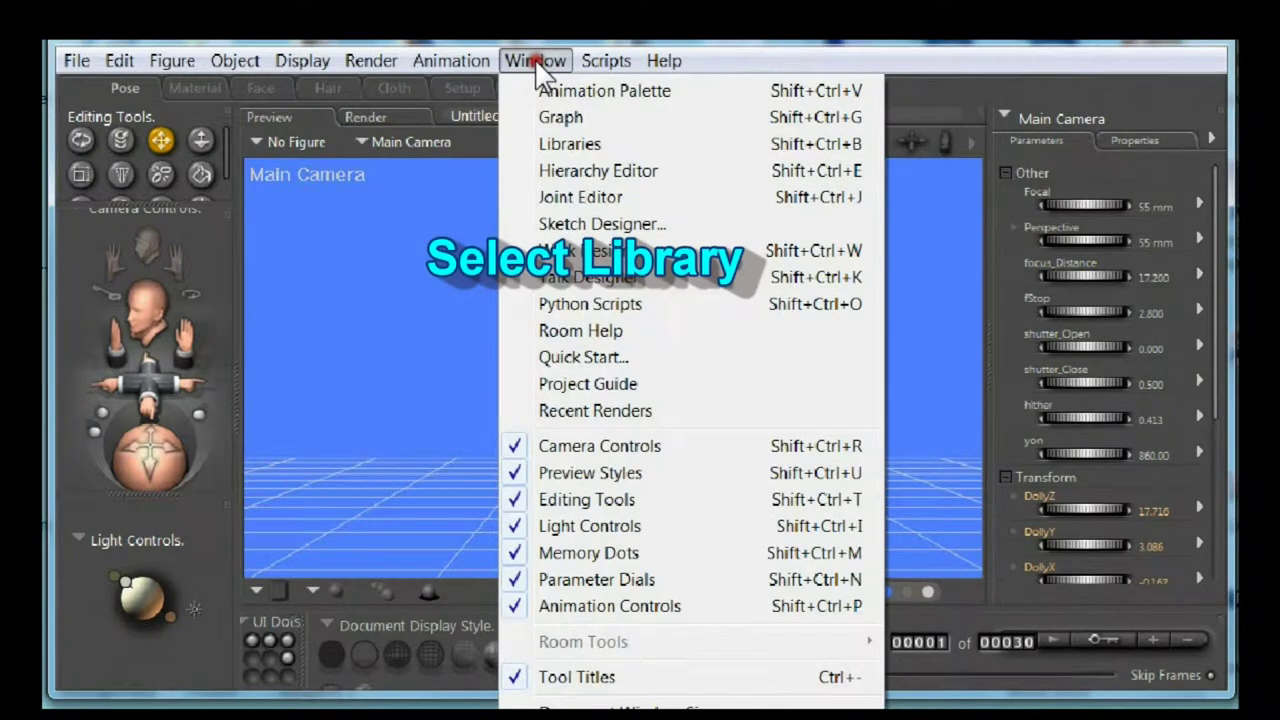
pyautogui.click(565, 144)
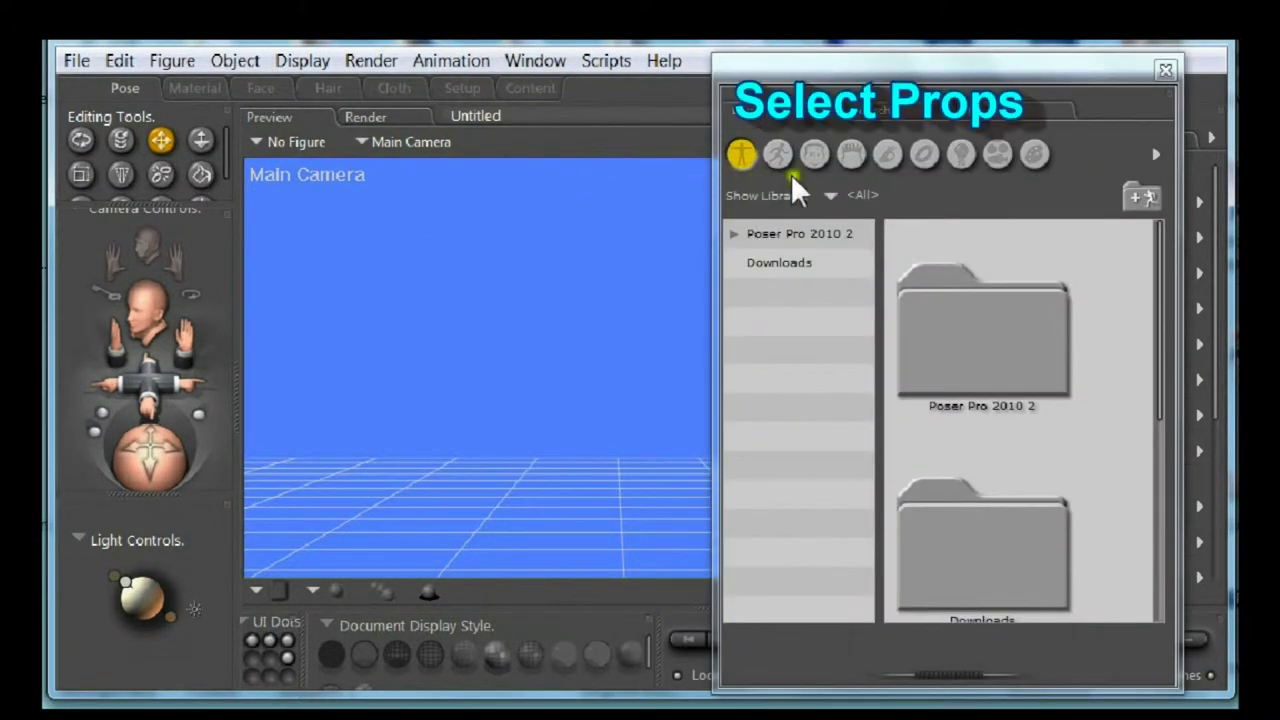
pyautogui.click(923, 160)
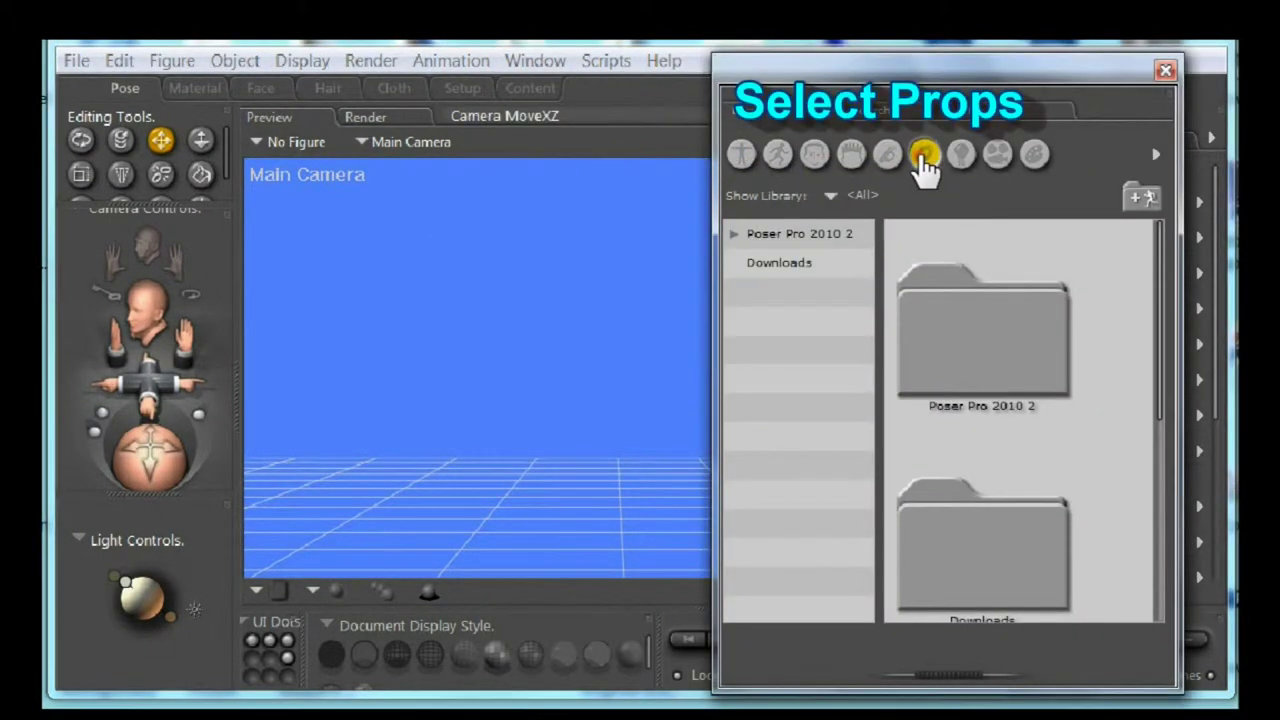
pyautogui.click(732, 233)
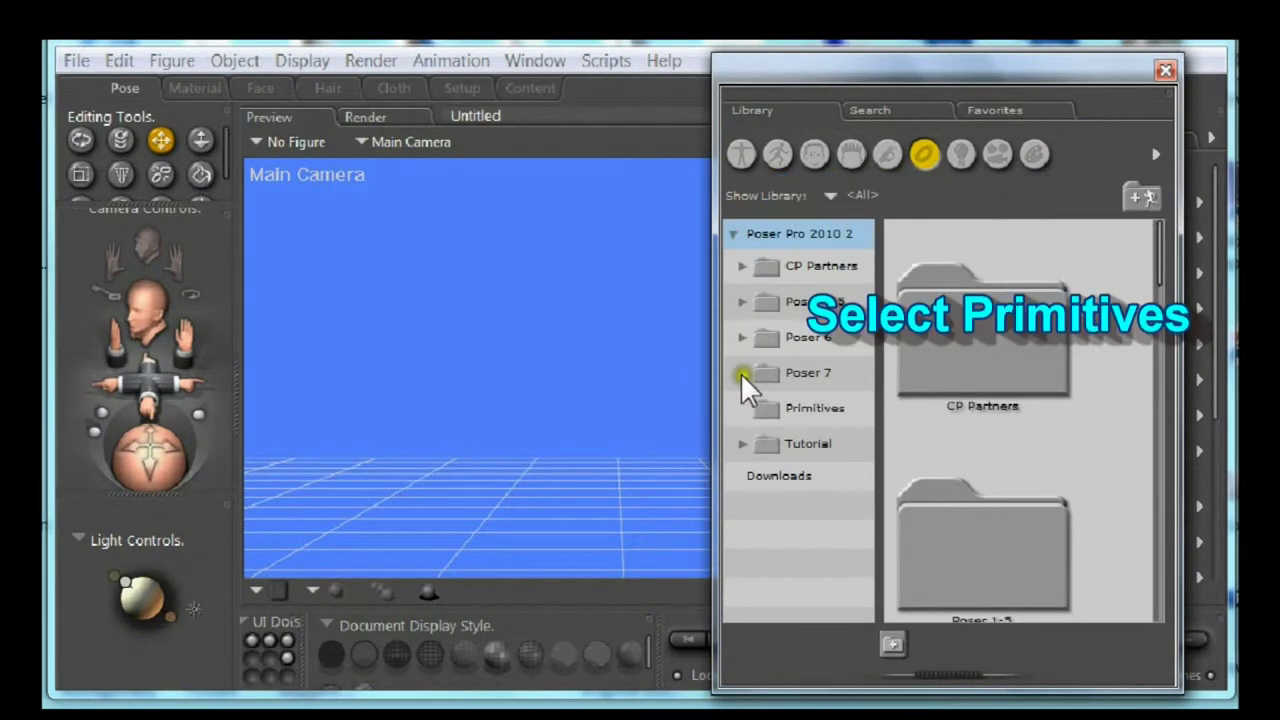
pyautogui.click(768, 408)
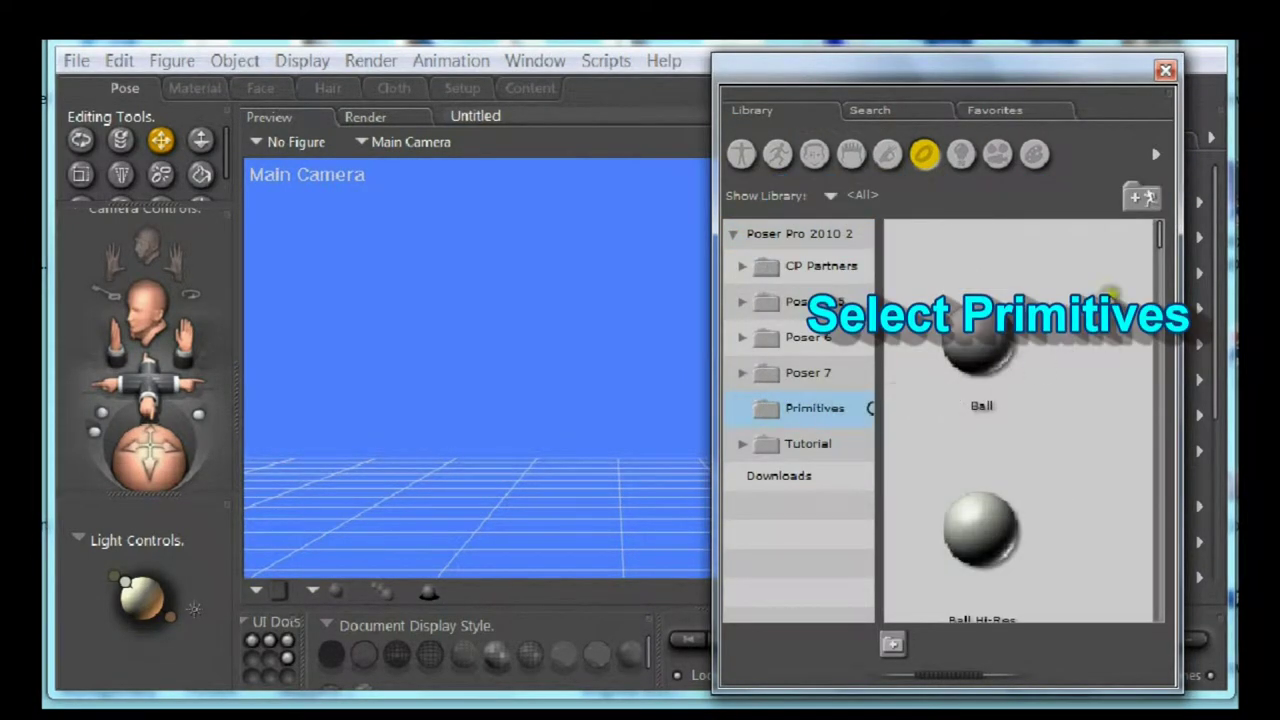
pyautogui.moveTo(1157, 234); pyautogui.dragTo(1162, 351)
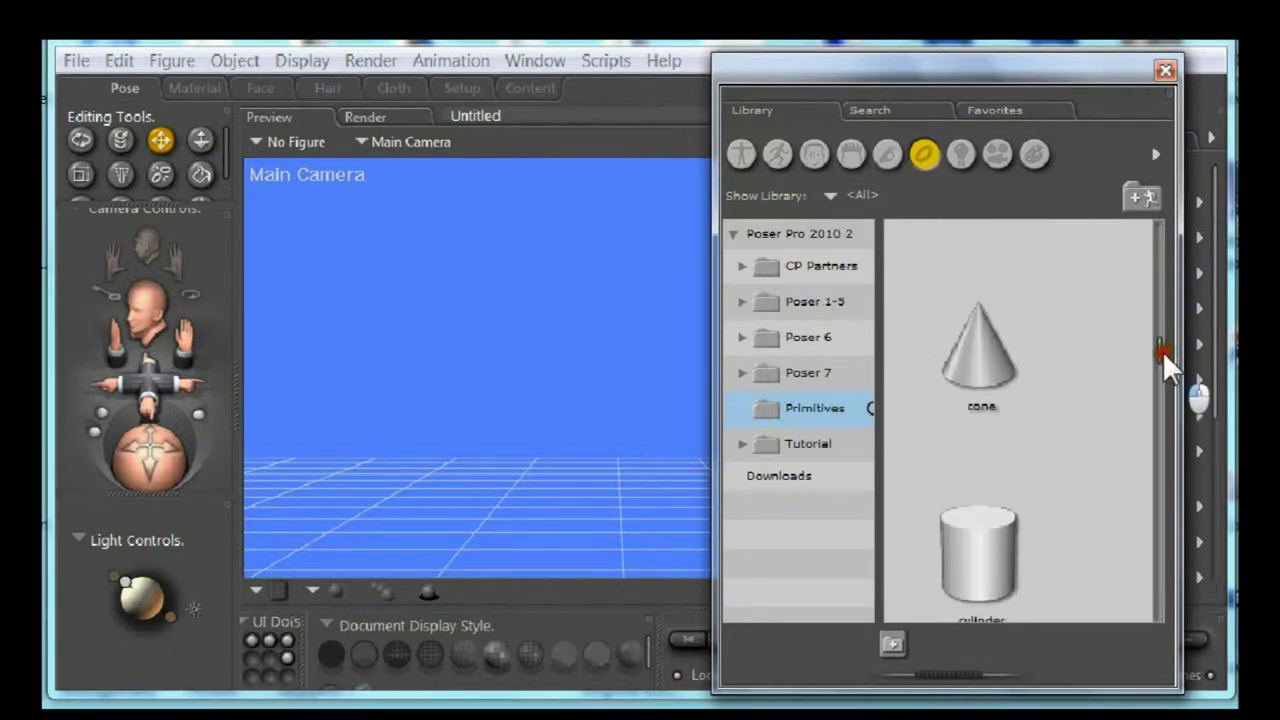
# Add a cylinder and two cones, switching the scene display to wireframe
pyautogui.doubleClick(976, 532)
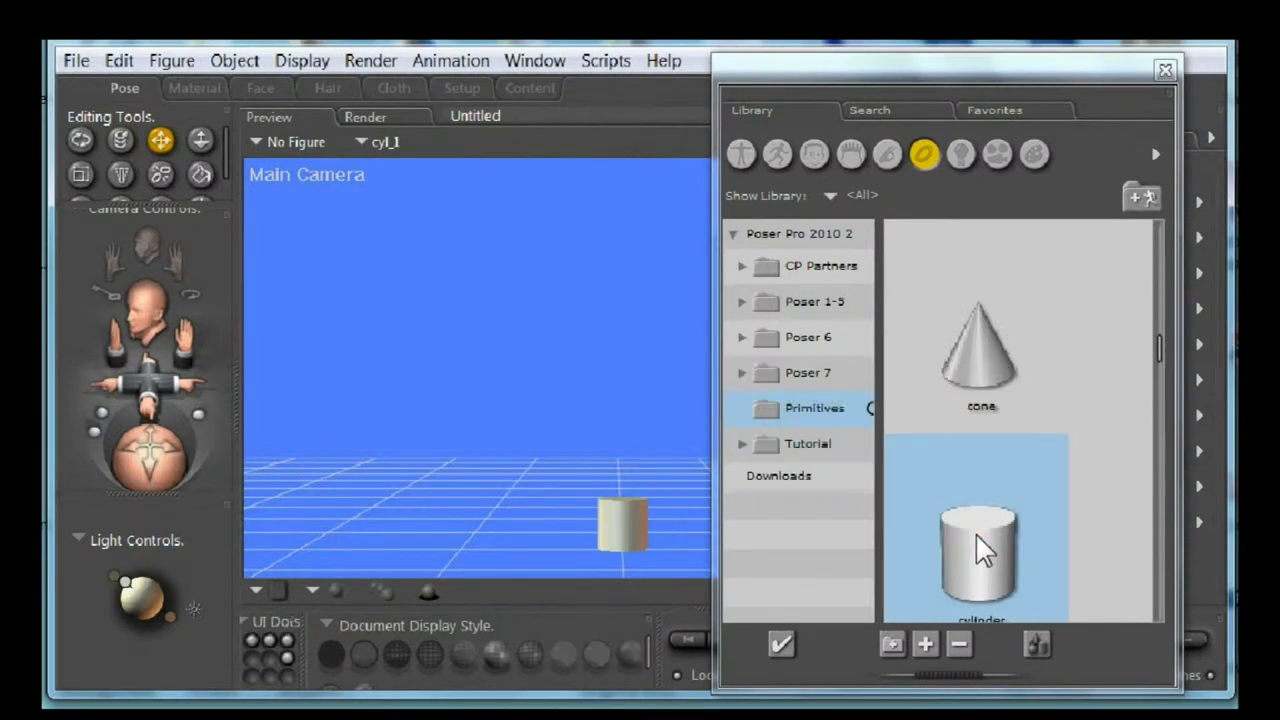
pyautogui.click(403, 655)
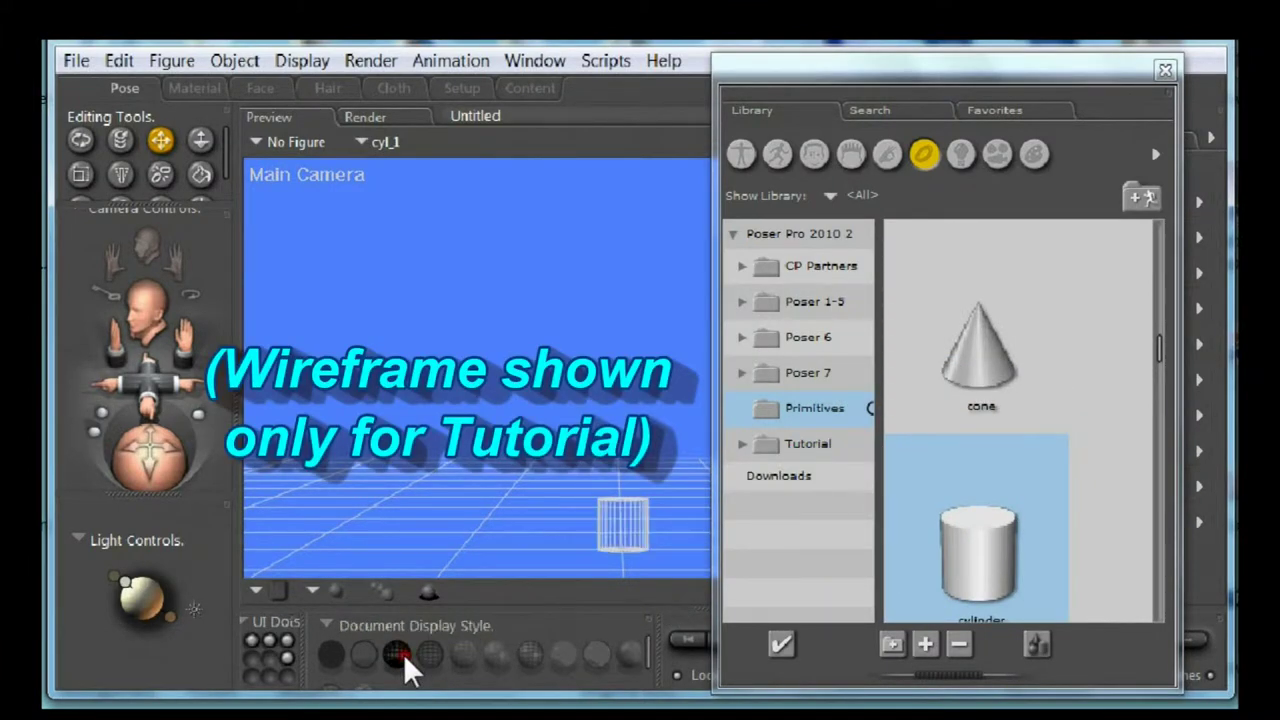
pyautogui.doubleClick(970, 360)
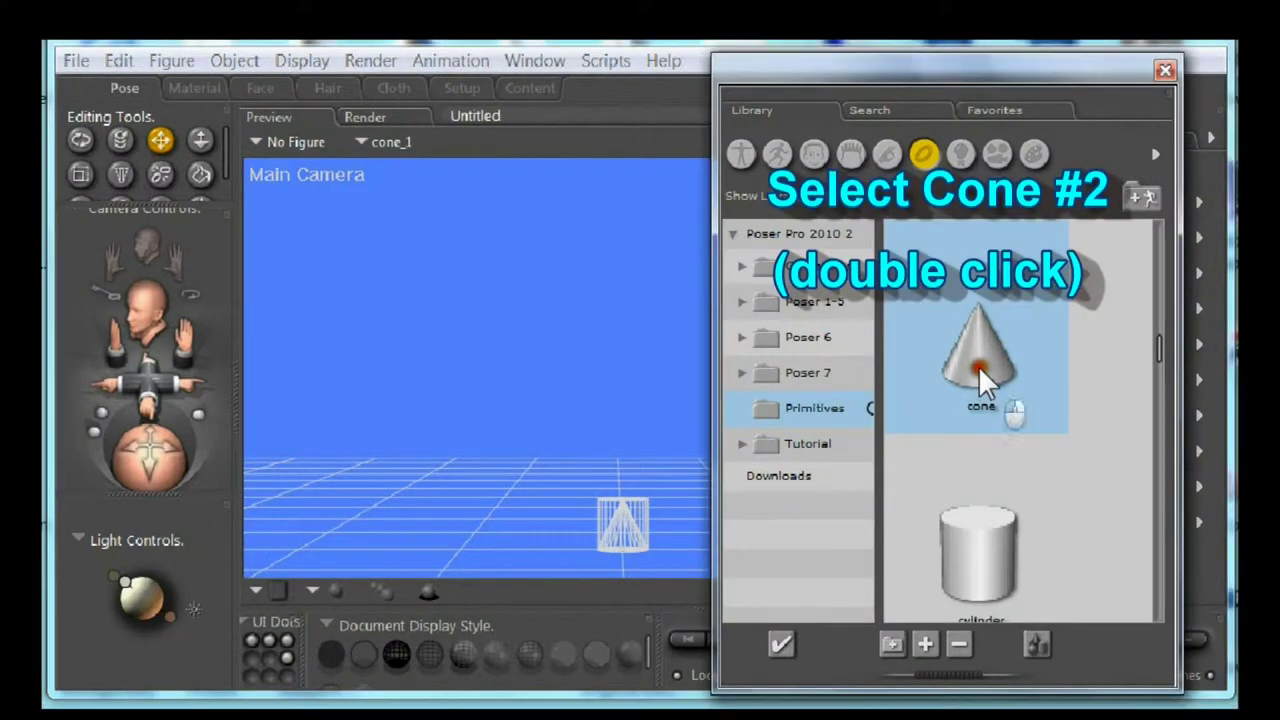
pyautogui.doubleClick(979, 363)
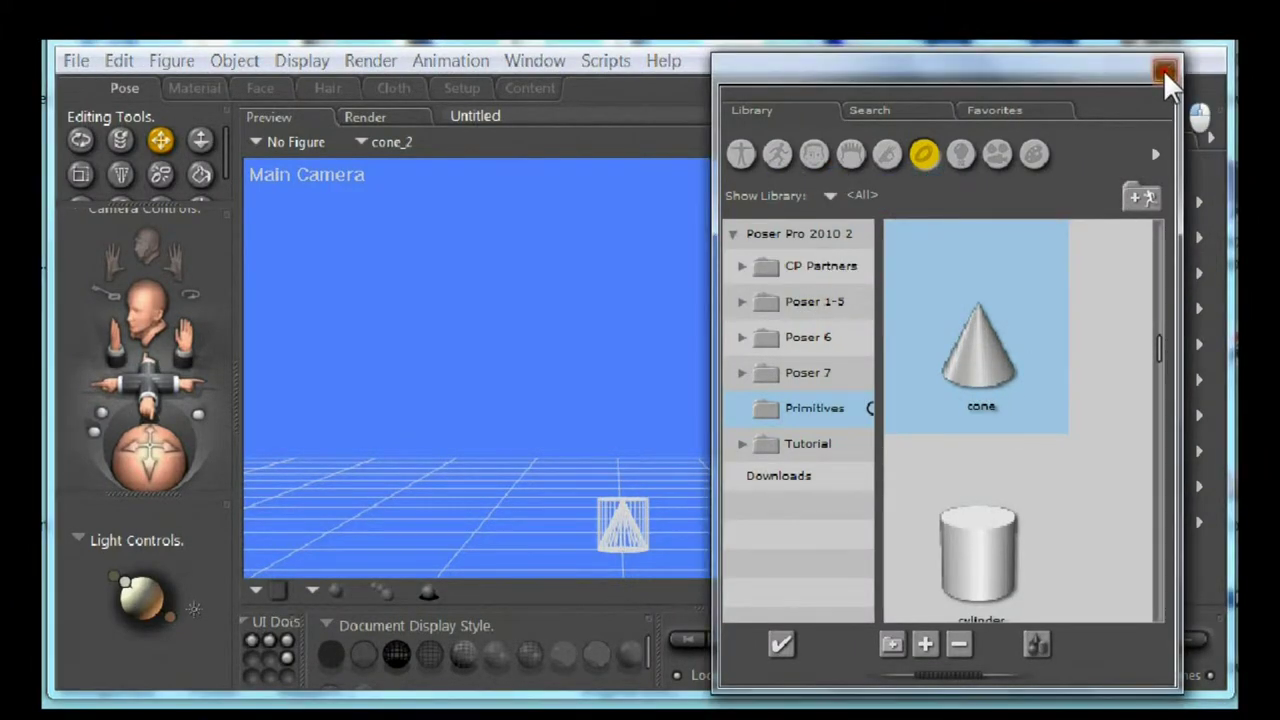
pyautogui.click(1163, 69)
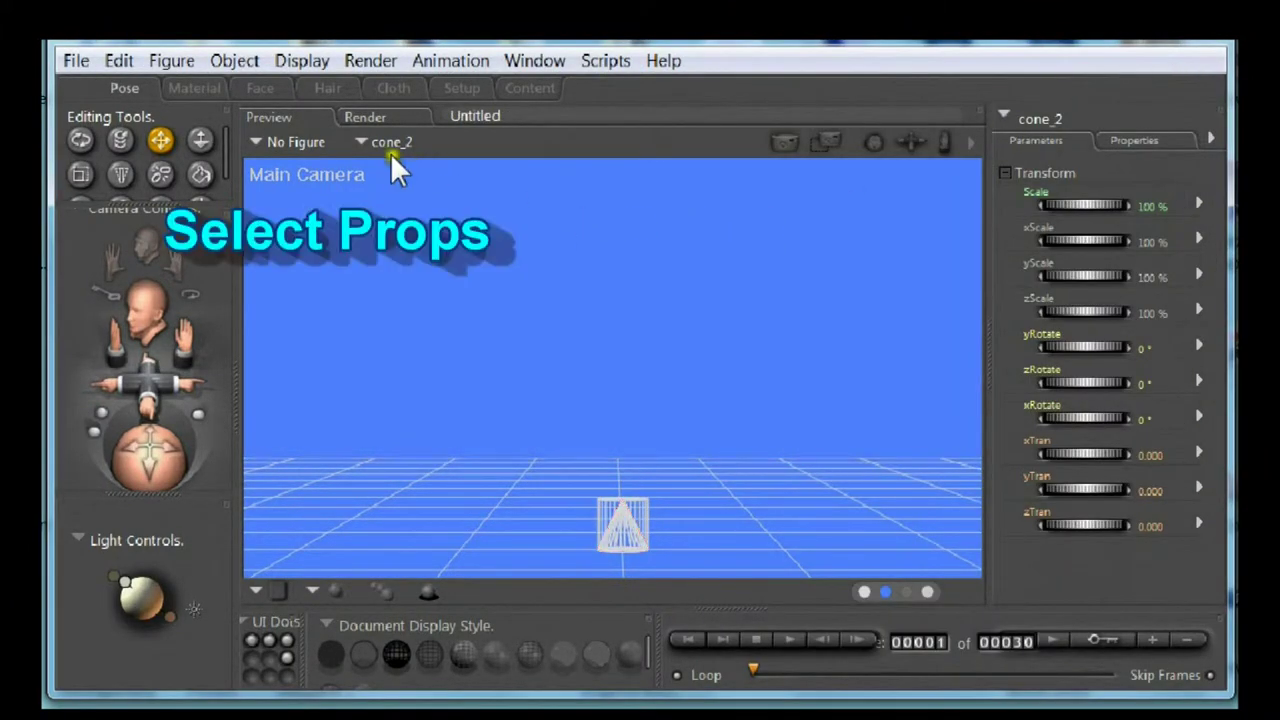
# Select cyl_1 and set its yScale to 600%
pyautogui.click(358, 140)
pyautogui.moveTo(368, 153)
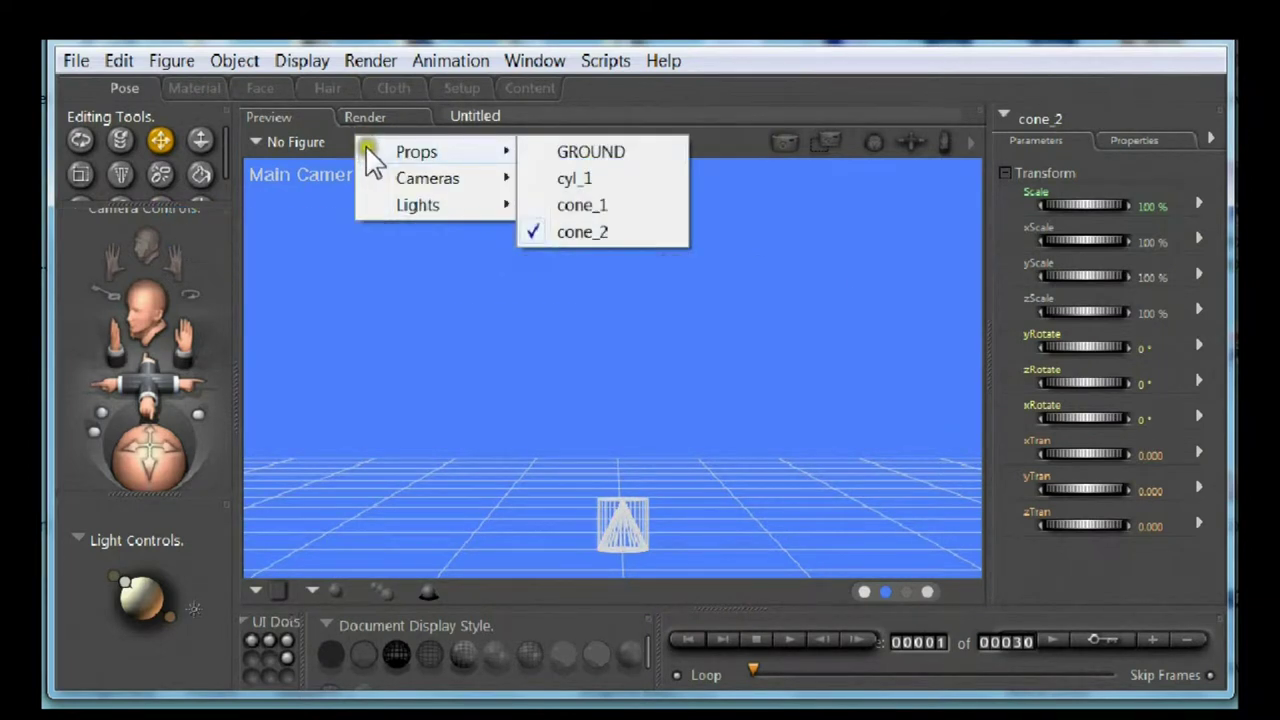
pyautogui.click(550, 179)
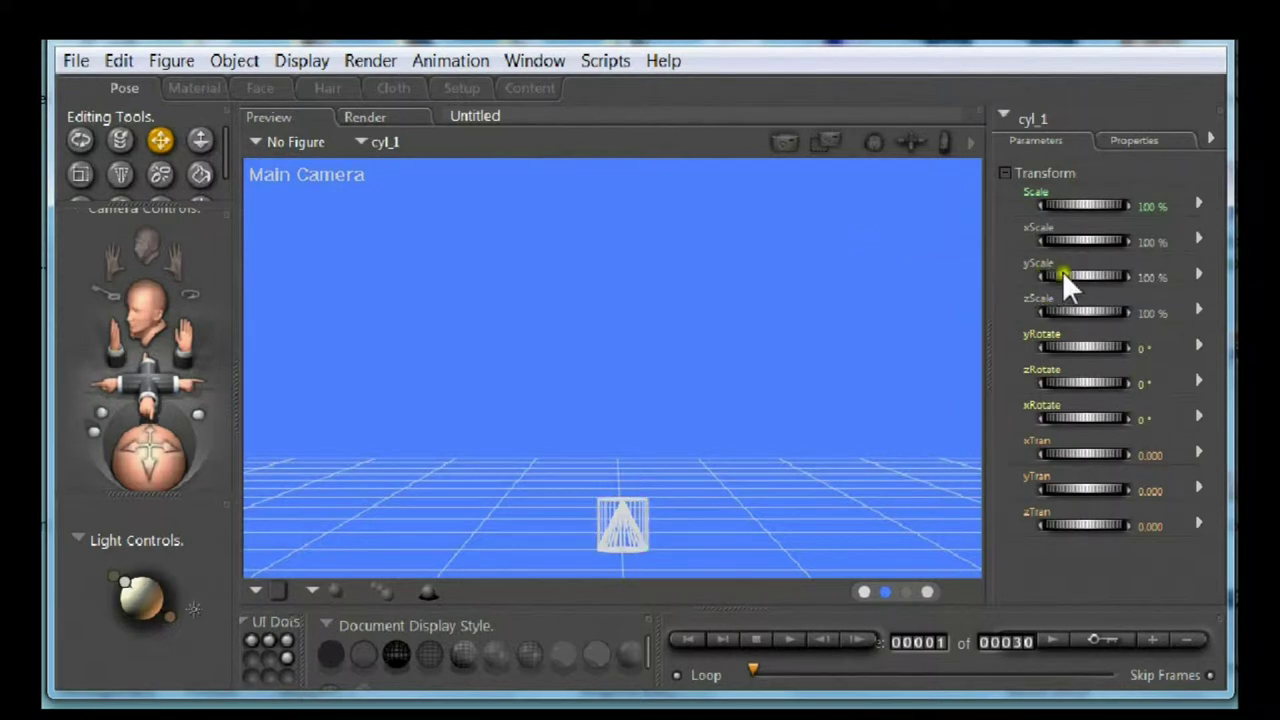
pyautogui.moveTo(1073, 270); pyautogui.dragTo(1110, 275)
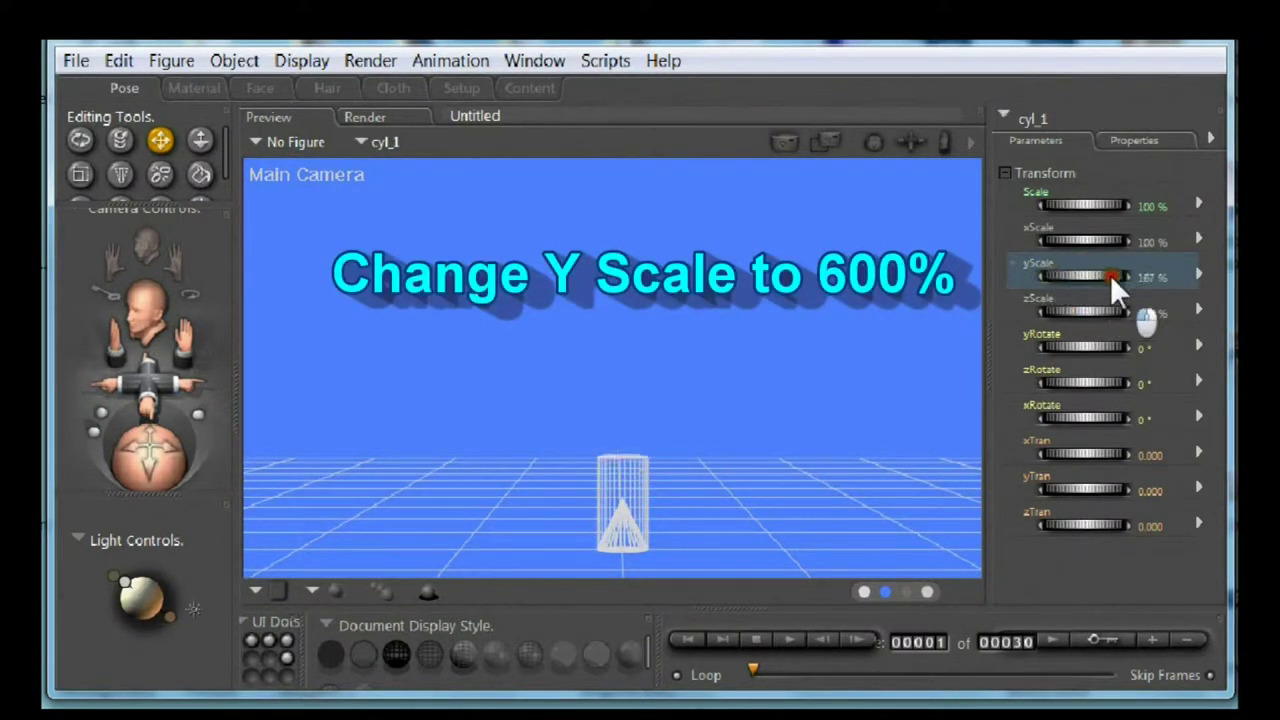
pyautogui.click(1147, 277)
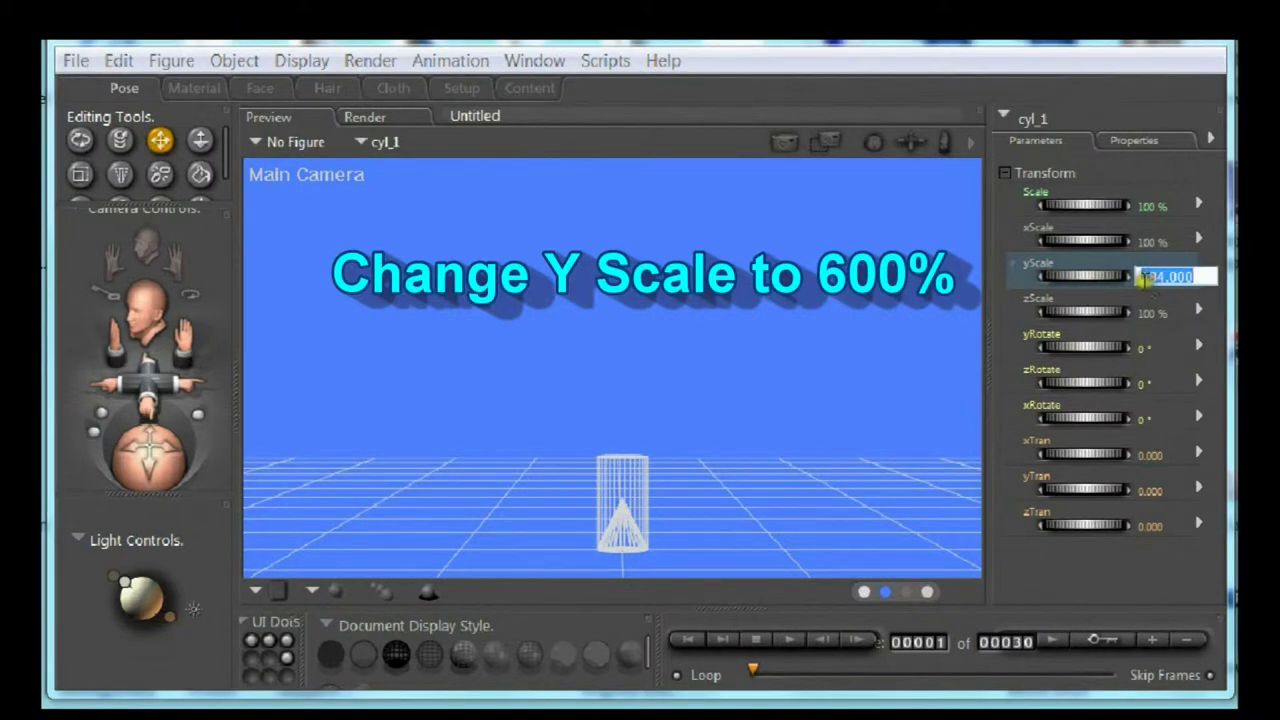
pyautogui.write('600')
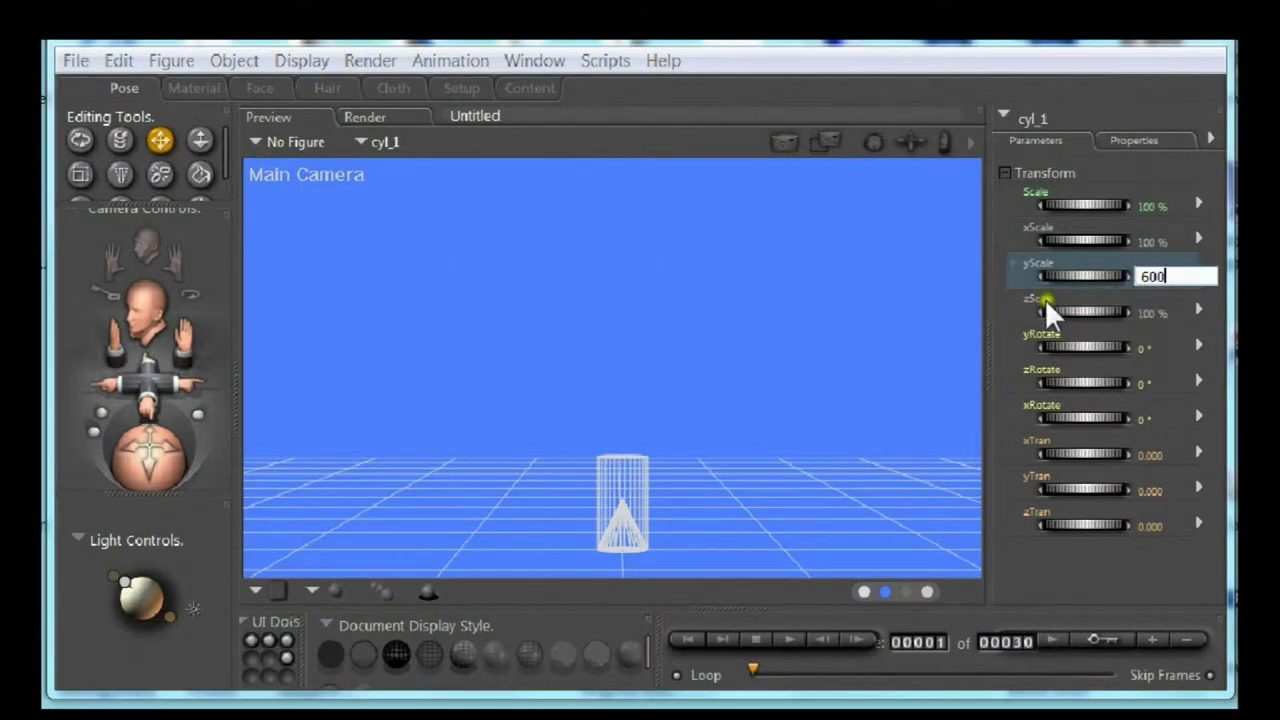
pyautogui.press('Return')
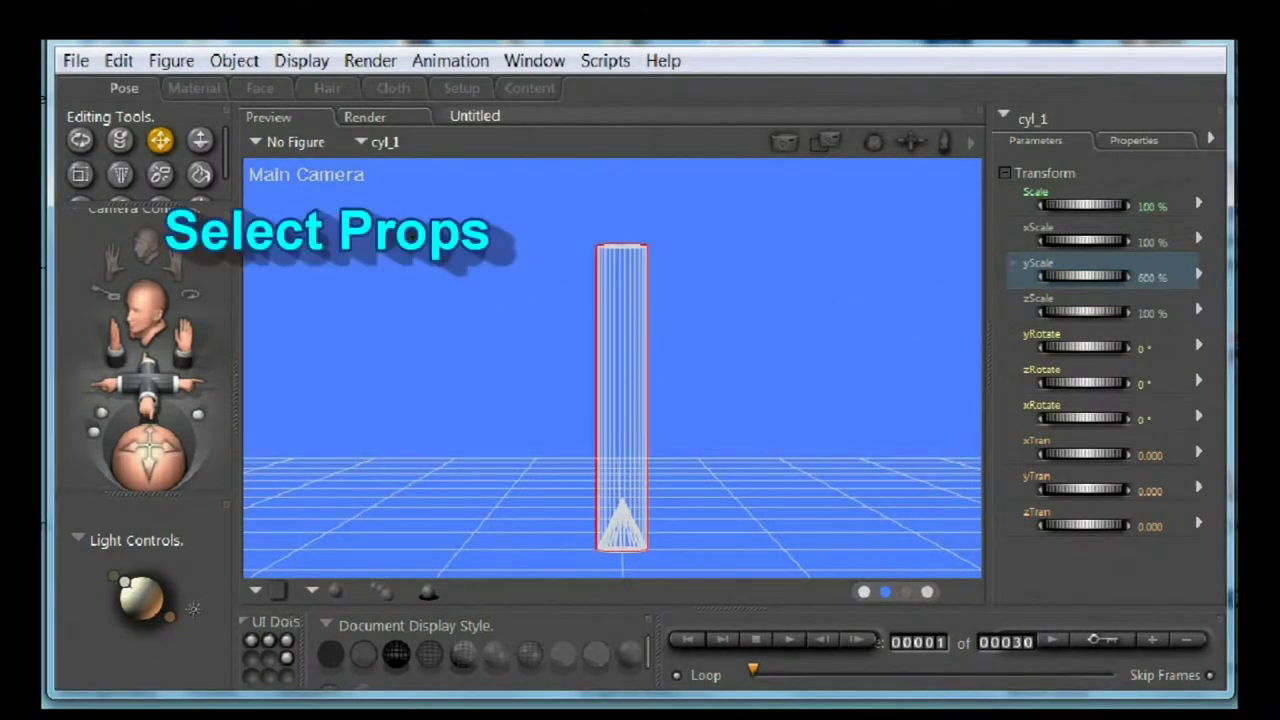
# Select cone_1, raise it to yTran 5.126 atop the cylinder, and stretch yScale to 174%
pyautogui.click(362, 142)
pyautogui.moveTo(395, 153)
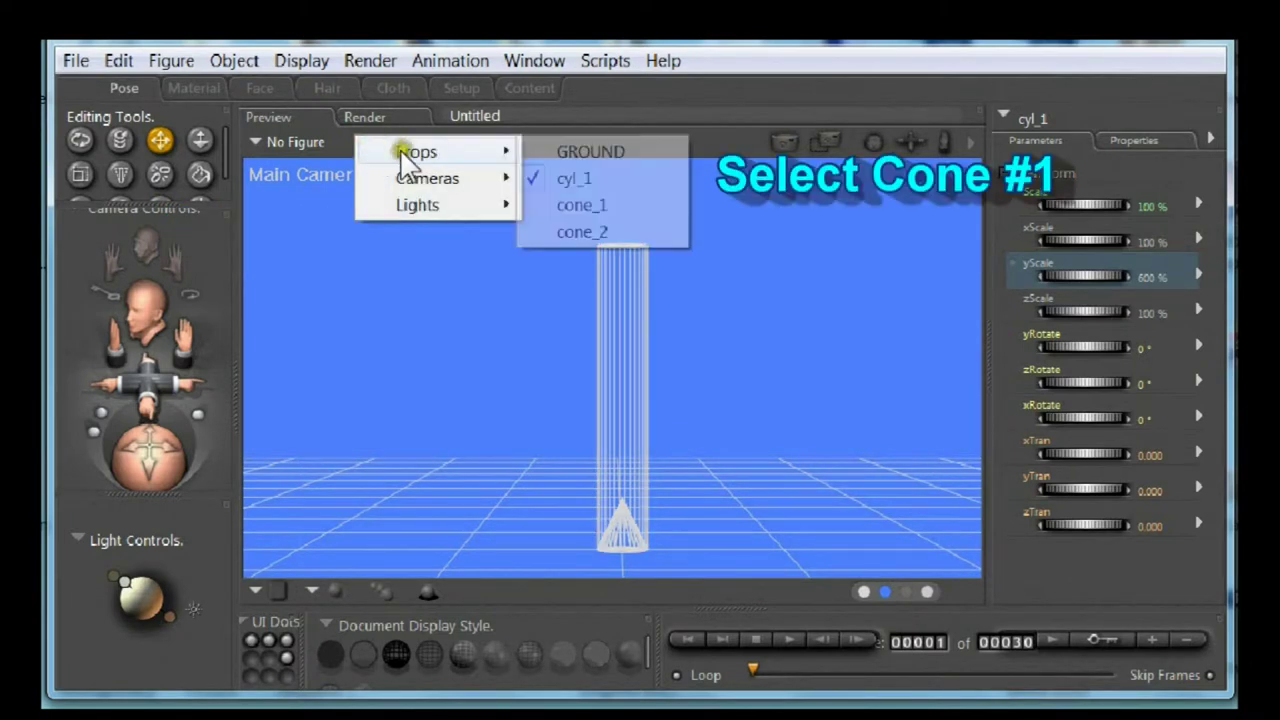
pyautogui.click(565, 206)
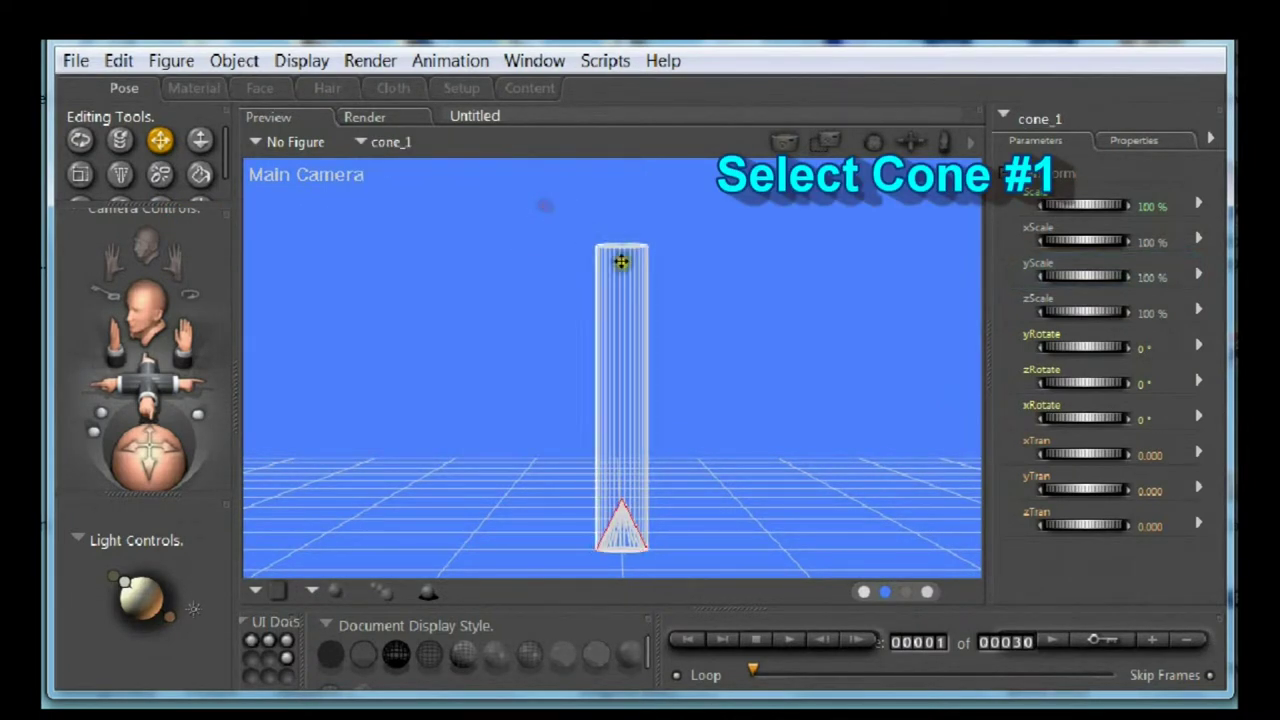
pyautogui.moveTo(1054, 486); pyautogui.dragTo(1152, 477)
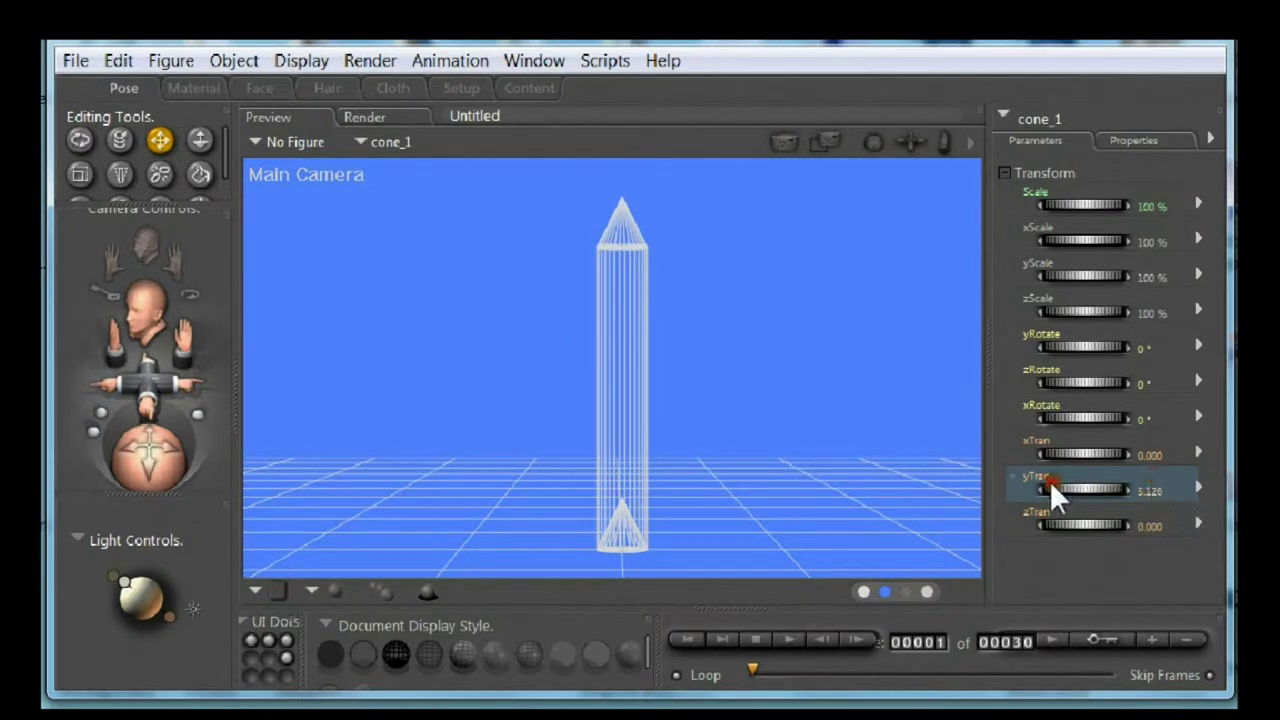
pyautogui.click(1069, 271)
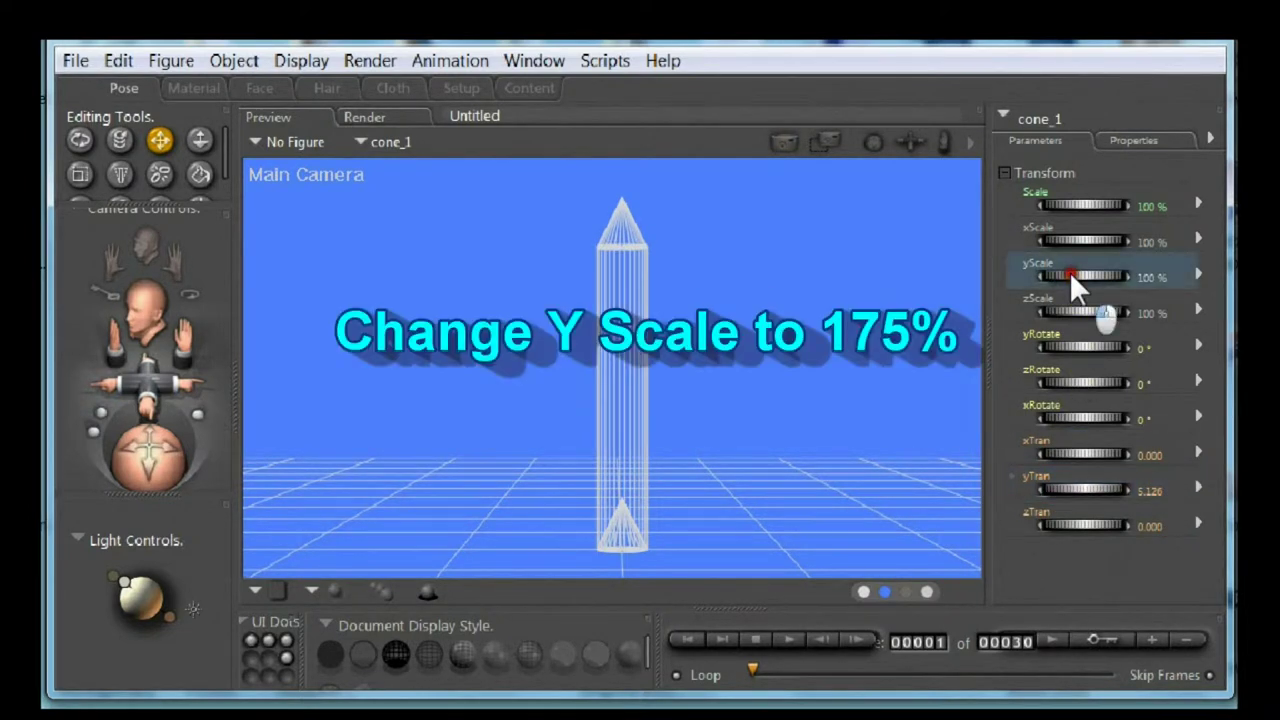
pyautogui.moveTo(1061, 276); pyautogui.dragTo(1159, 274)
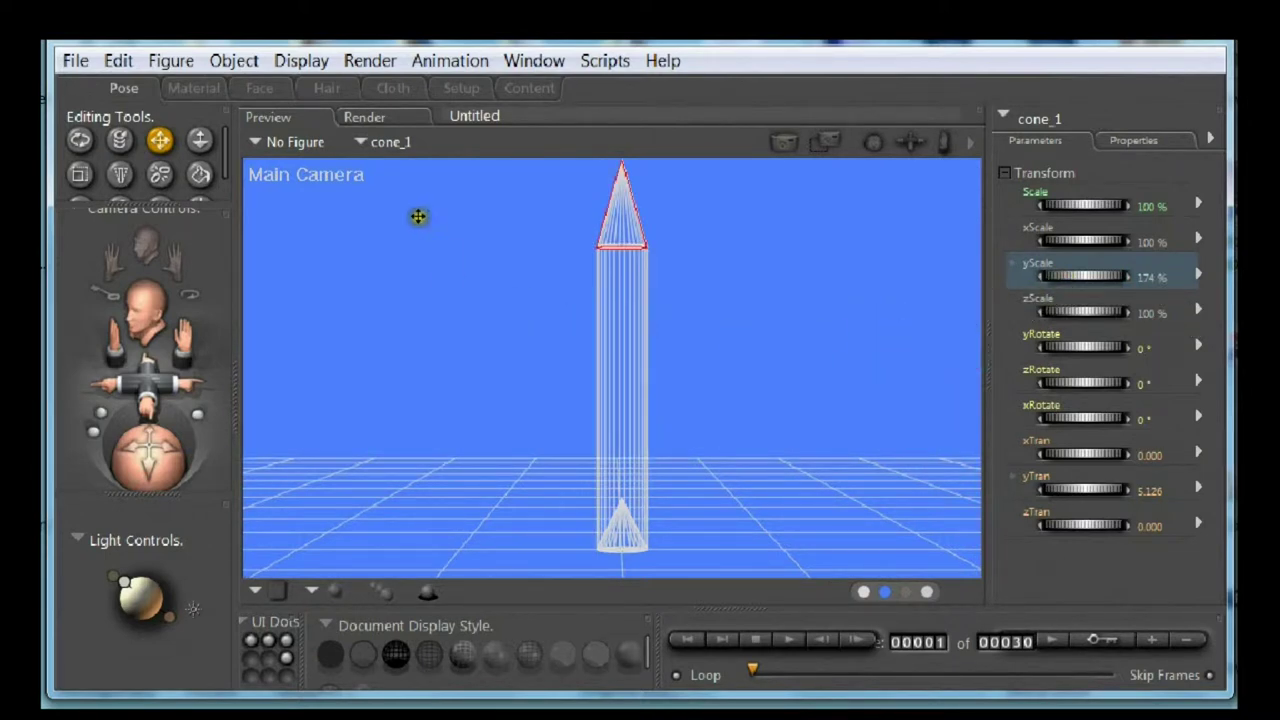
# Select cone_2 and enlarge it to 252% Scale, keeping the front camera view
pyautogui.click(362, 140)
pyautogui.moveTo(366, 155)
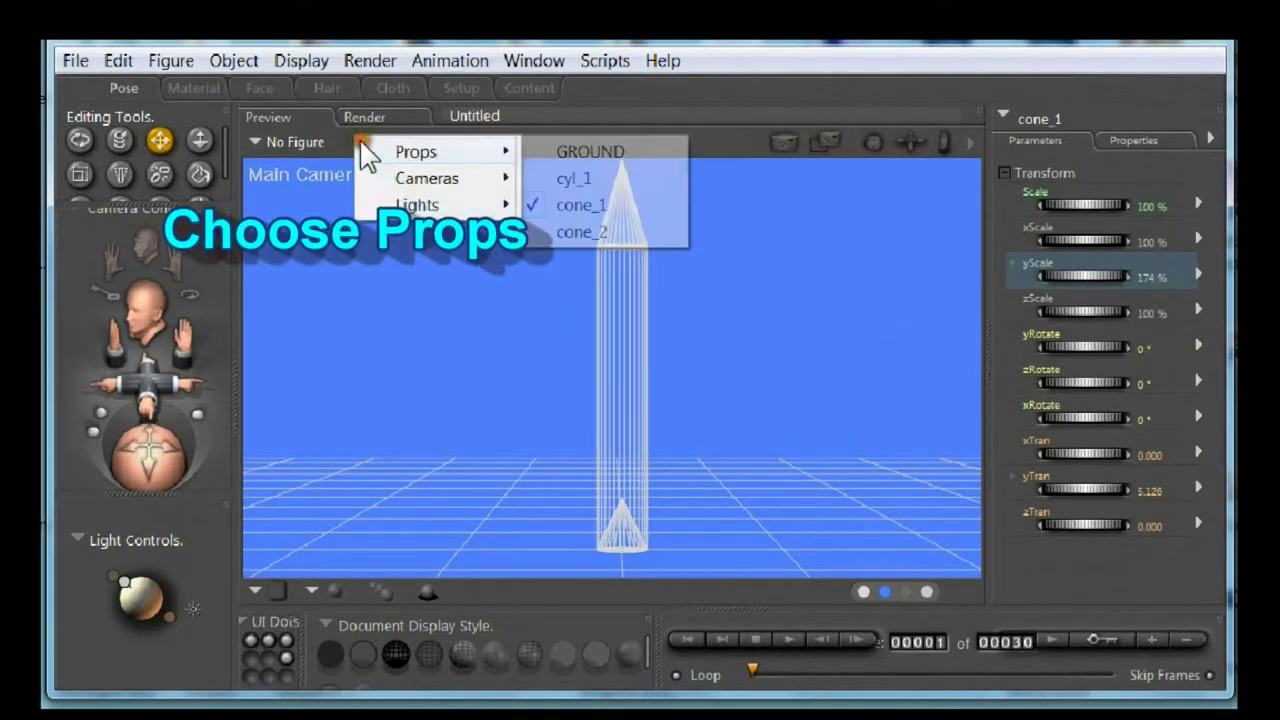
pyautogui.click(527, 238)
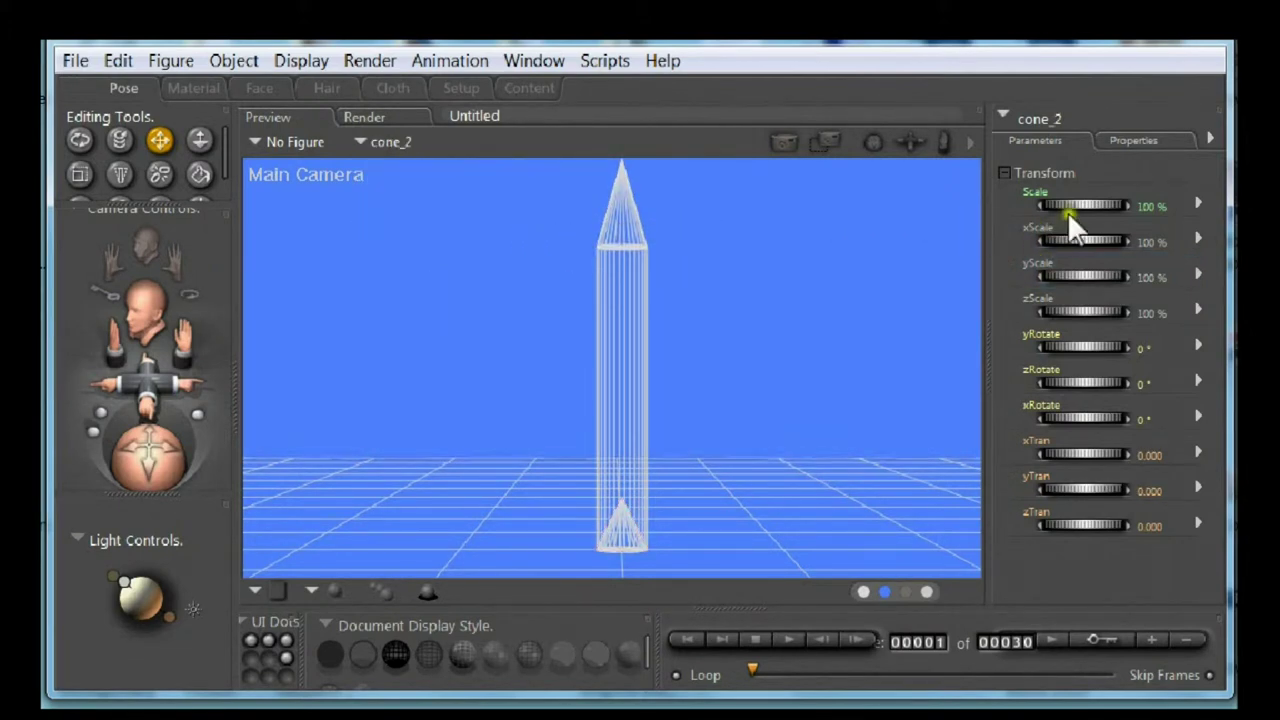
pyautogui.moveTo(1065, 201); pyautogui.dragTo(1169, 210)
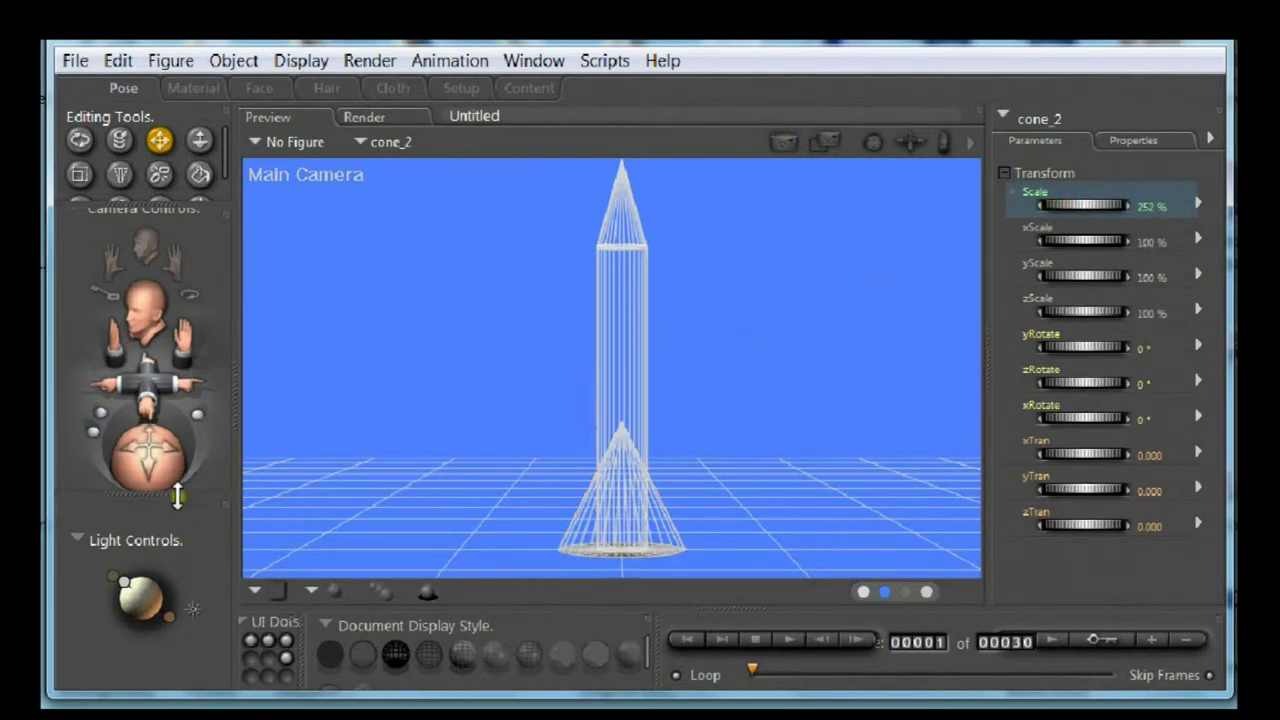
pyautogui.moveTo(143, 459); pyautogui.dragTo(166, 486)
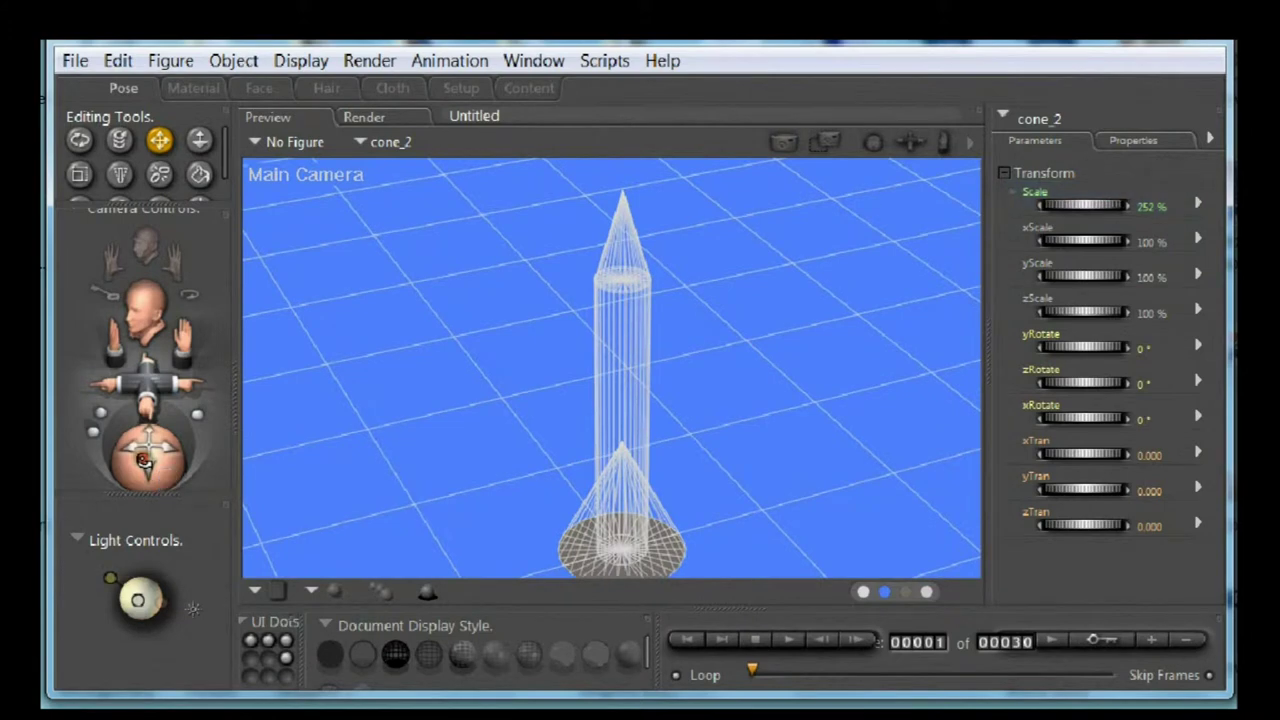
pyautogui.click(117, 62)
pyautogui.click(130, 92)
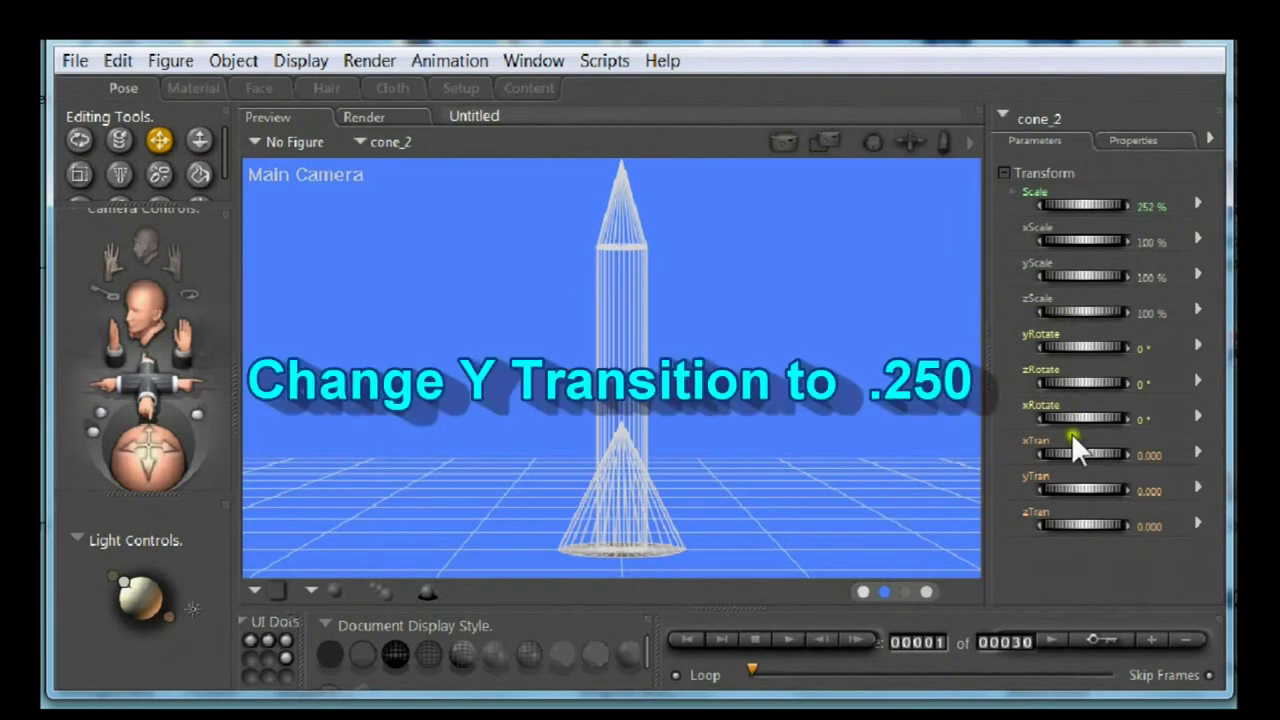
# Raise cone_2 to yTran 0.207 and flatten it to 8% xScale
pyautogui.moveTo(1075, 484); pyautogui.dragTo(1105, 491)
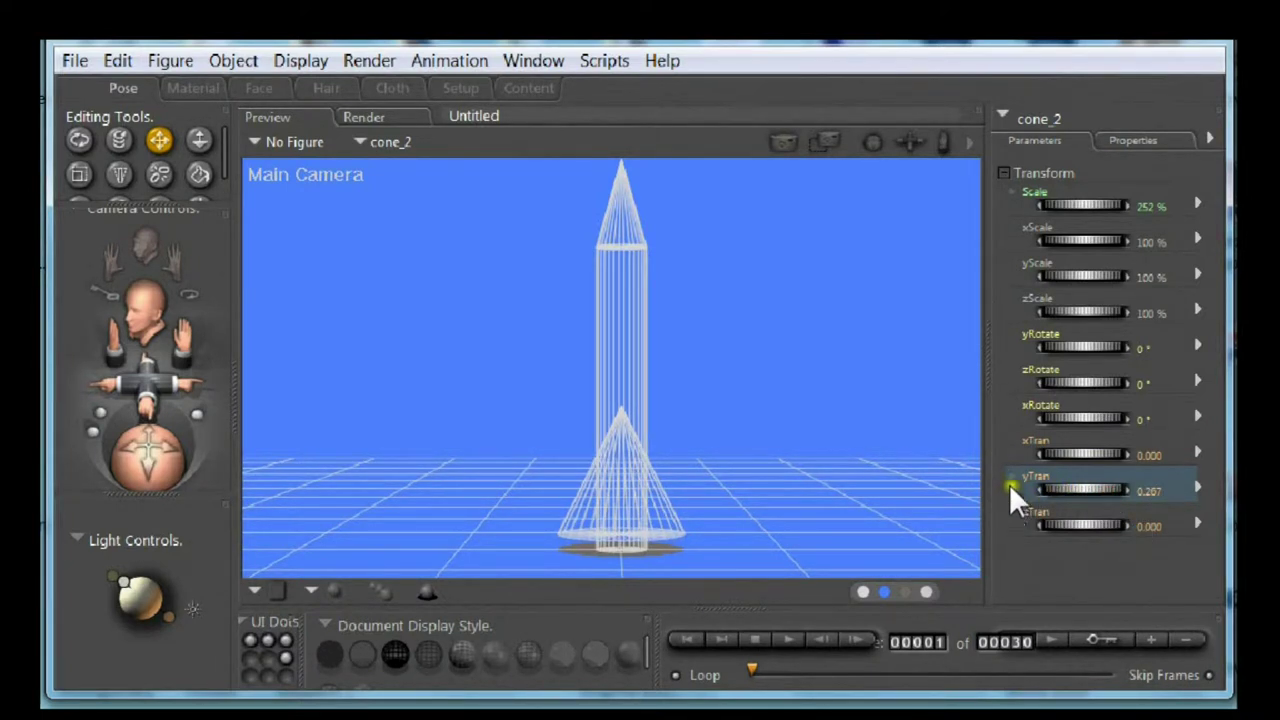
pyautogui.click(1143, 242)
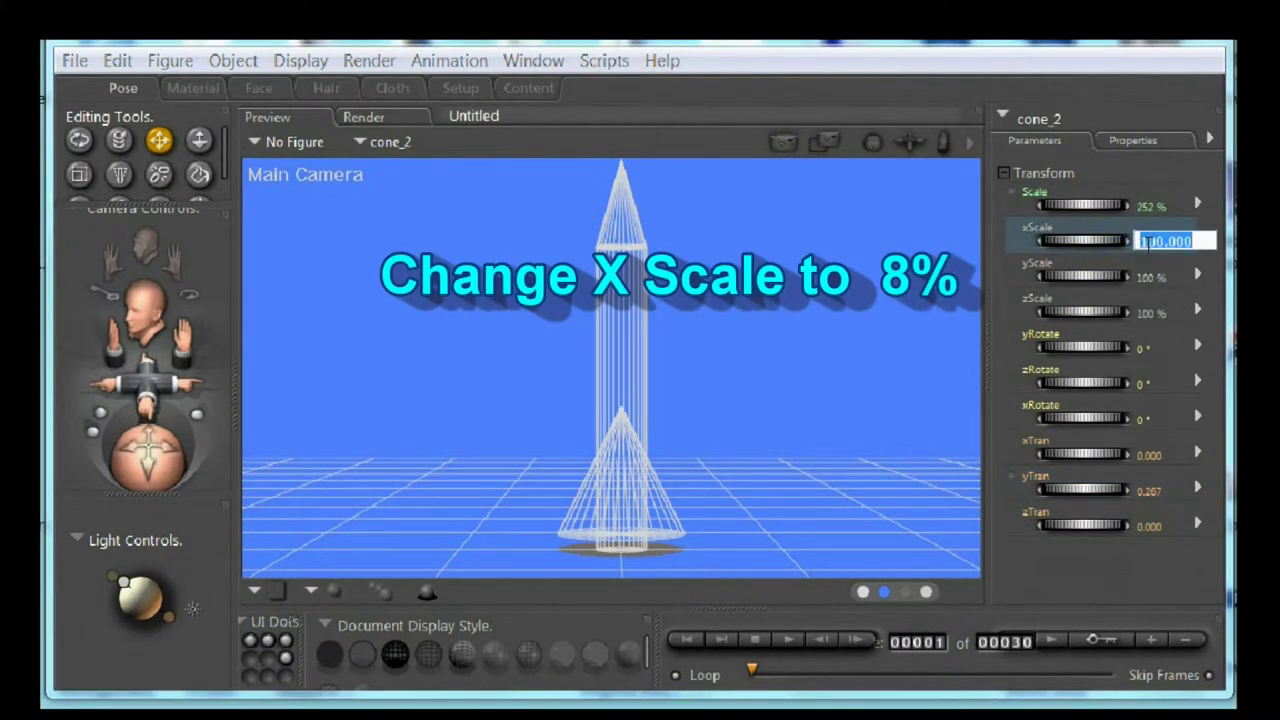
pyautogui.write('8')
pyautogui.click(952, 349)
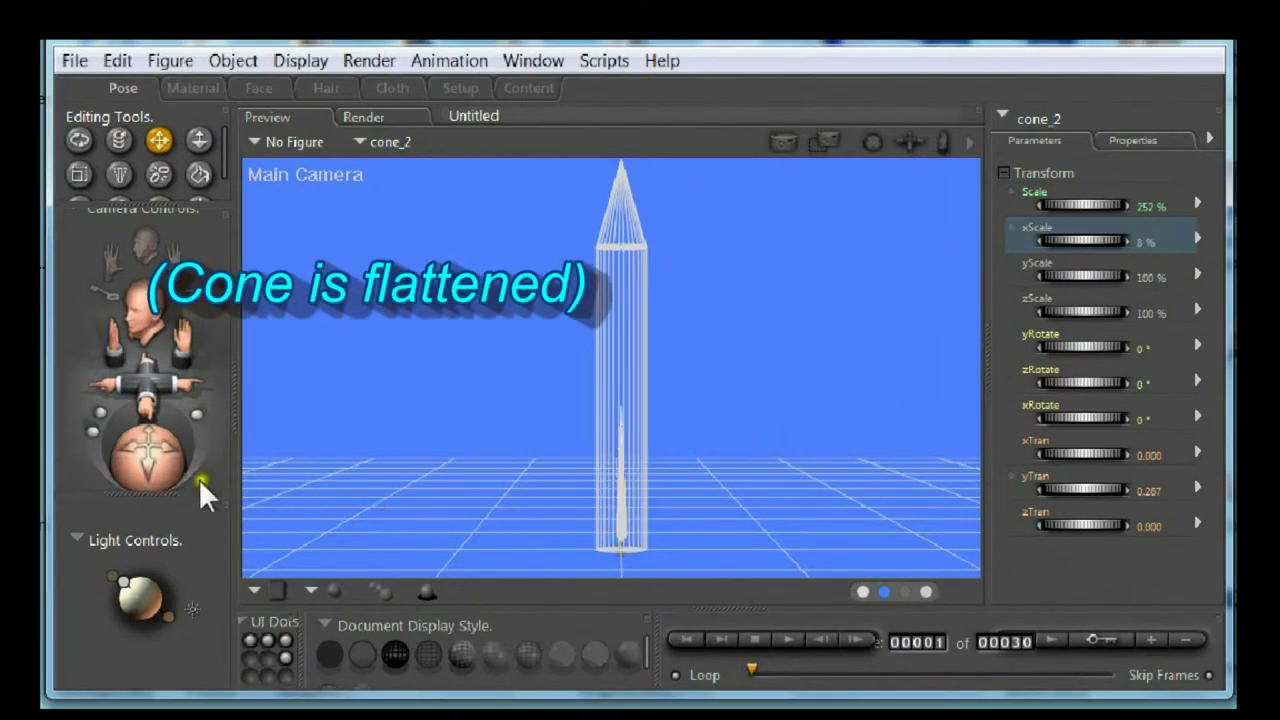
pyautogui.moveTo(140, 455); pyautogui.dragTo(150, 470)
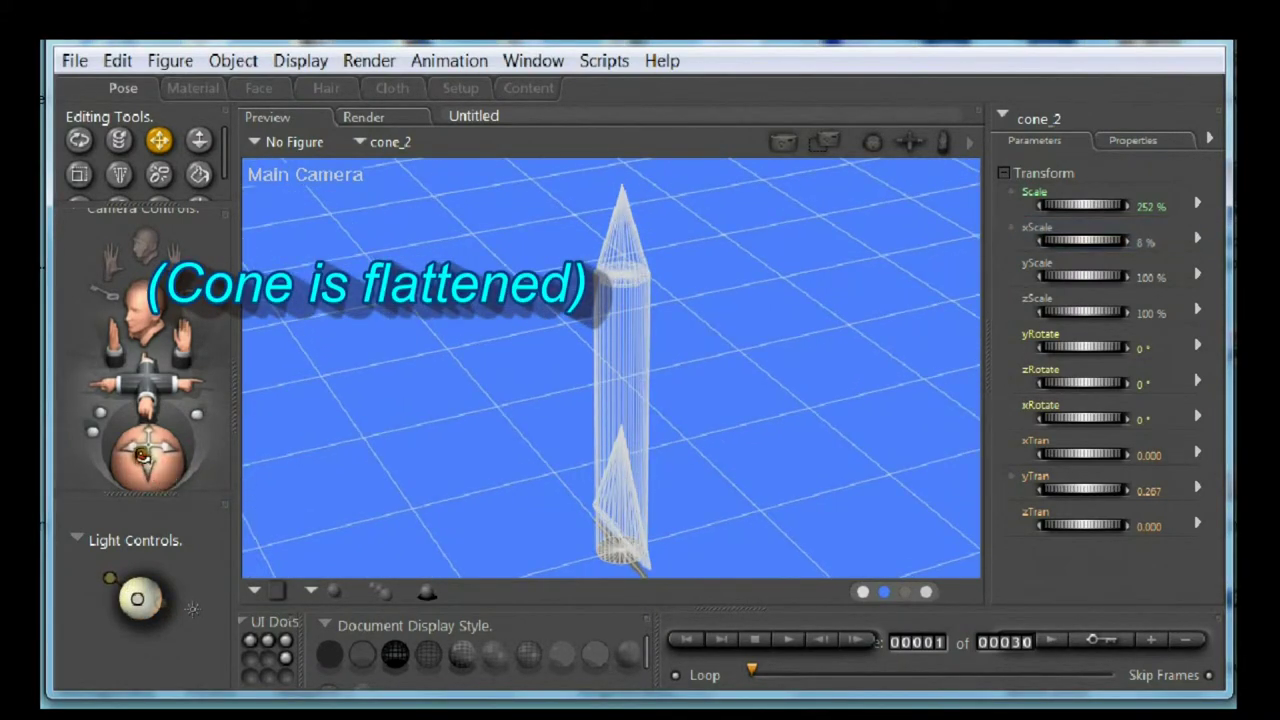
pyautogui.click(116, 61)
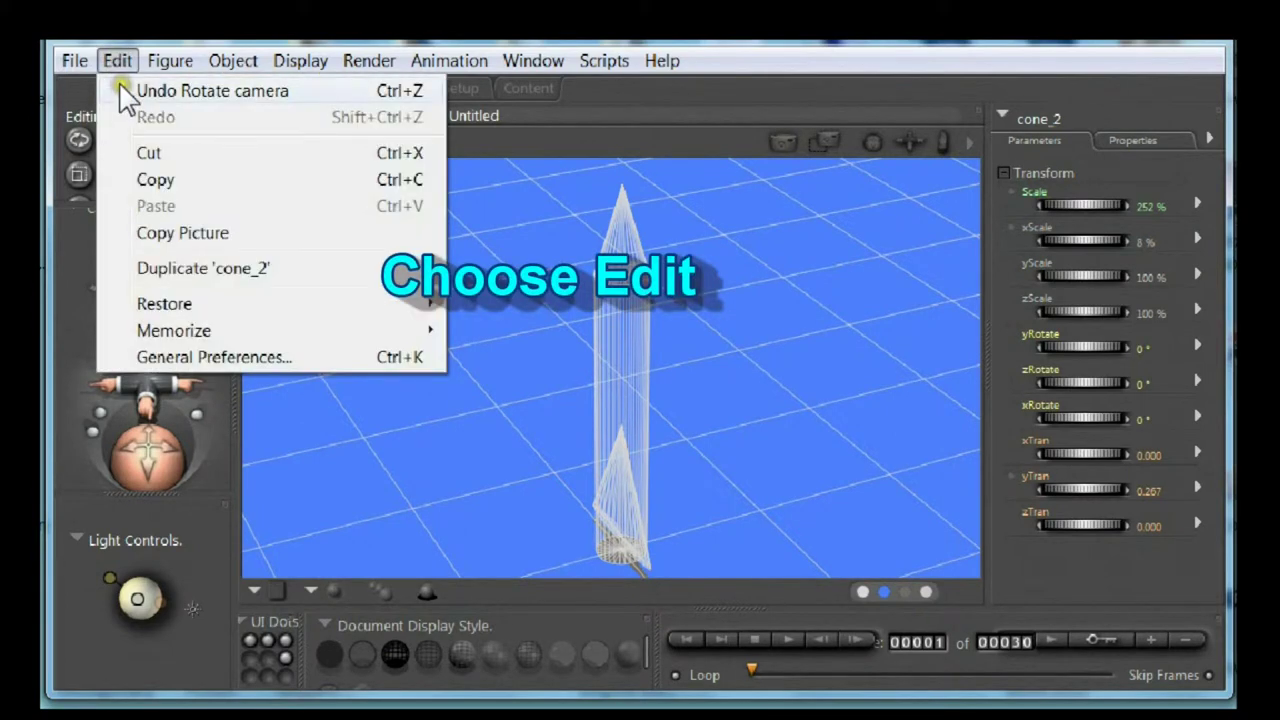
# Undo the camera orbit and duplicate cone_2 as cone_3
pyautogui.click(120, 88)
pyautogui.click(117, 61)
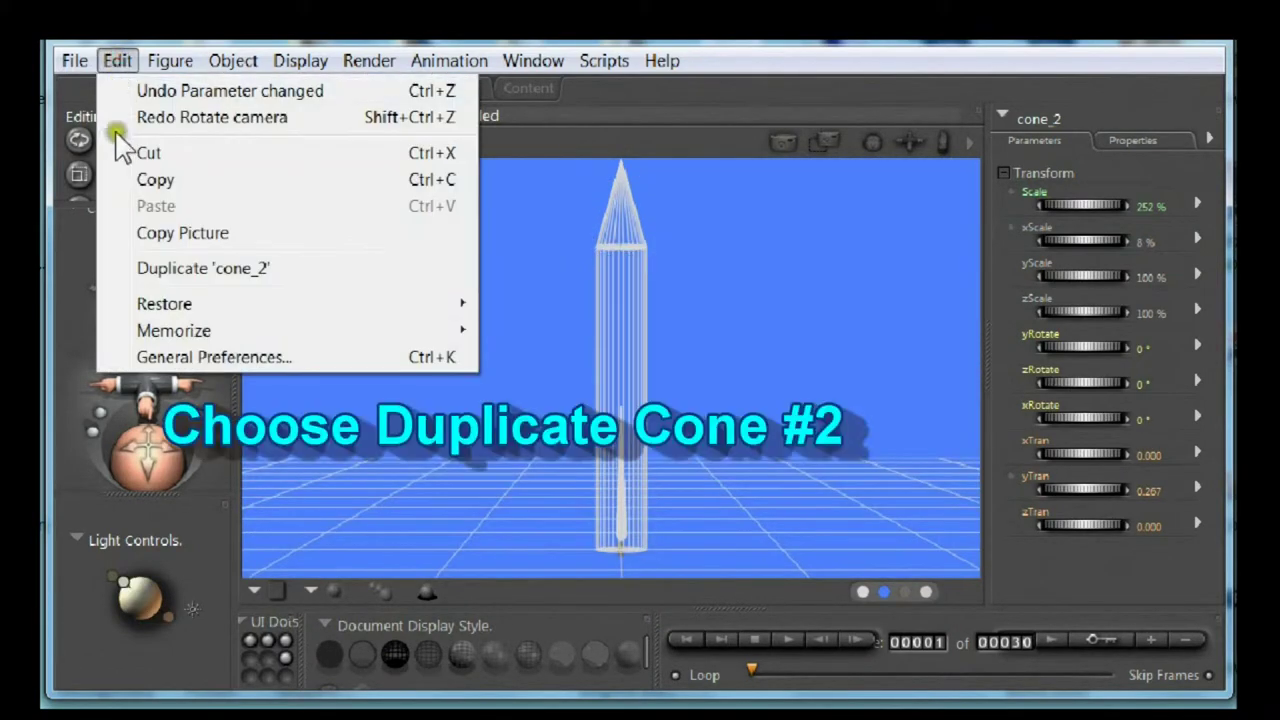
pyautogui.click(160, 270)
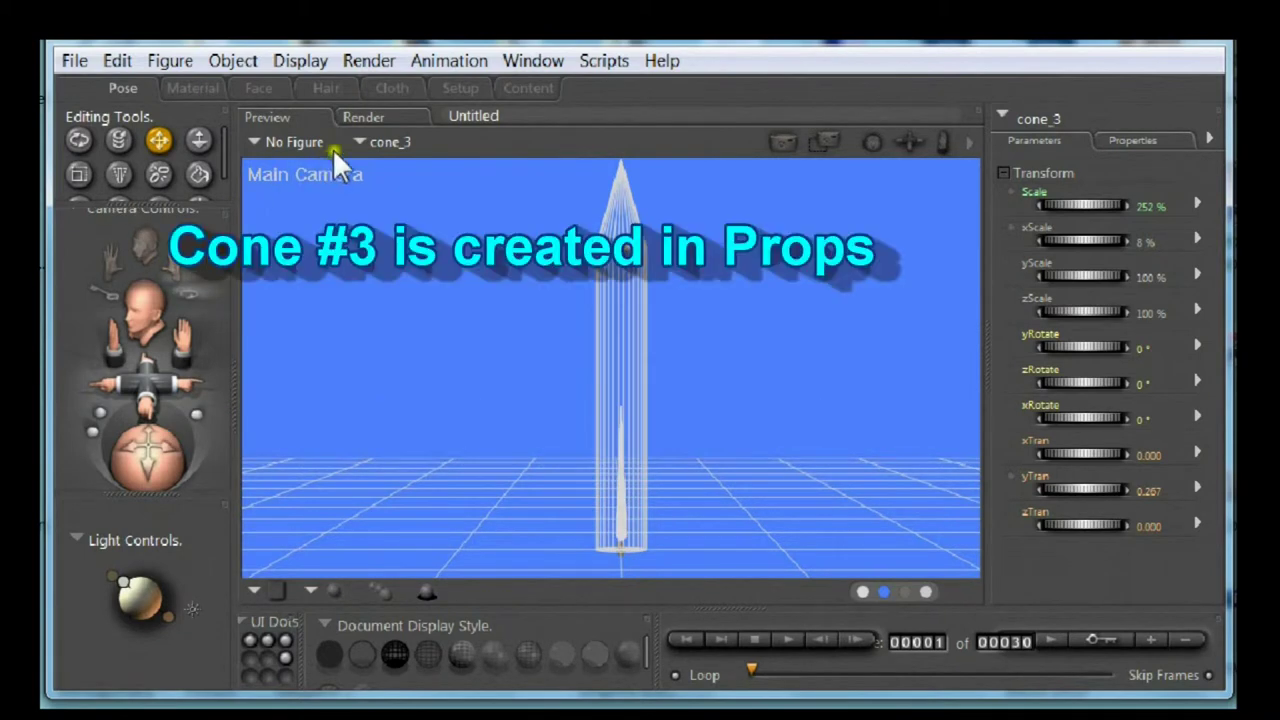
# Set cone_3's yRotate to 90° so the two fins cross
pyautogui.click(1093, 340)
pyautogui.moveTo(1061, 344)
pyautogui.mouseDown()
pyautogui.moveTo(1114, 349)
pyautogui.moveTo(1061, 344)
pyautogui.mouseUp()
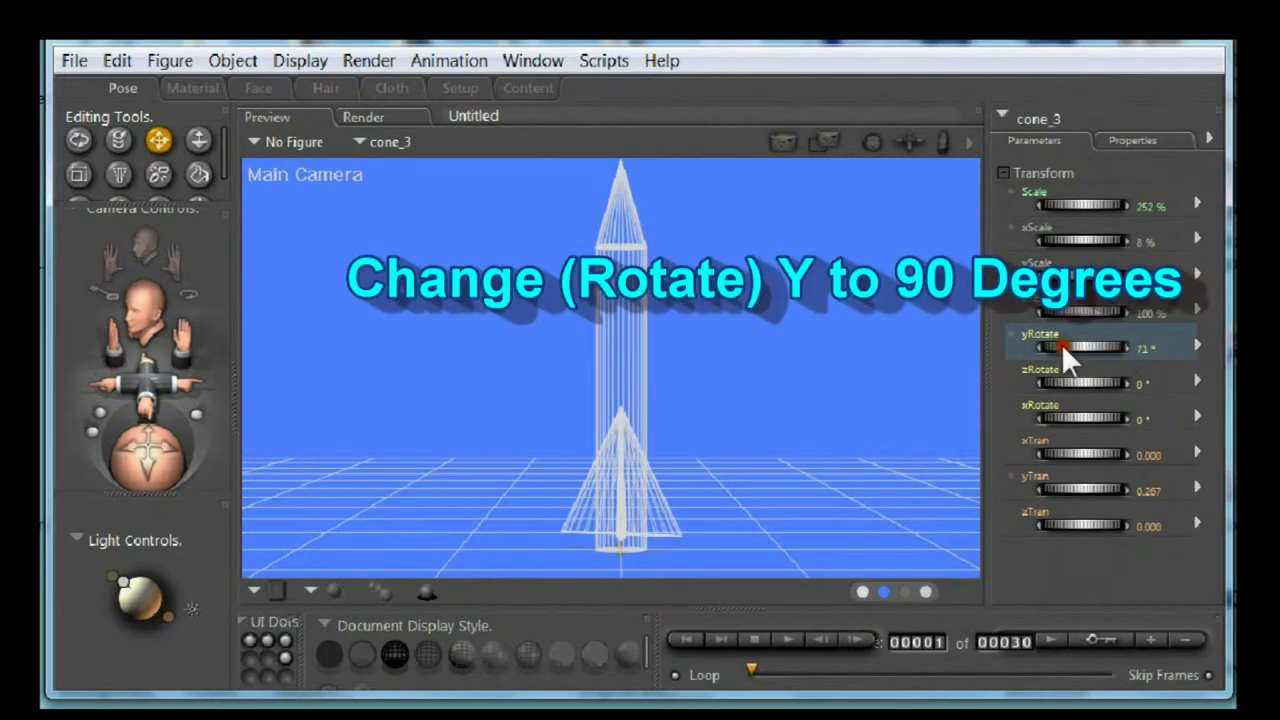
pyautogui.click(1142, 347)
pyautogui.write('90')
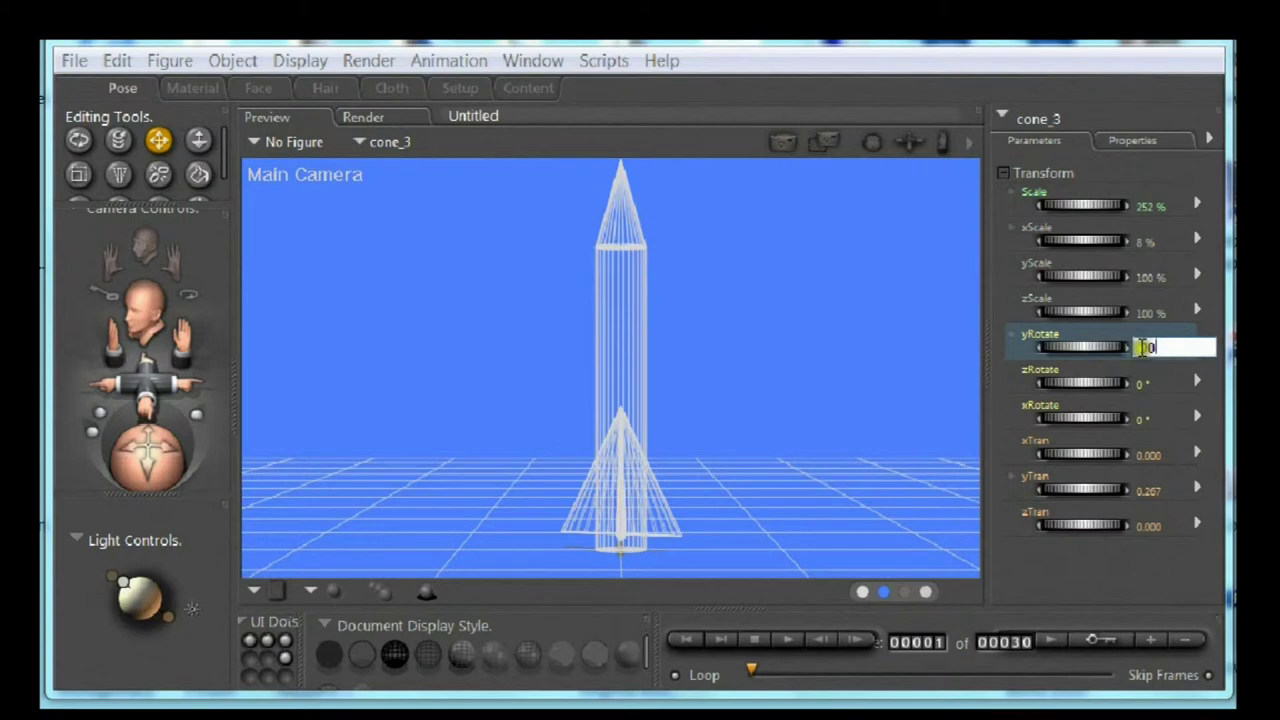
pyautogui.press('Return')
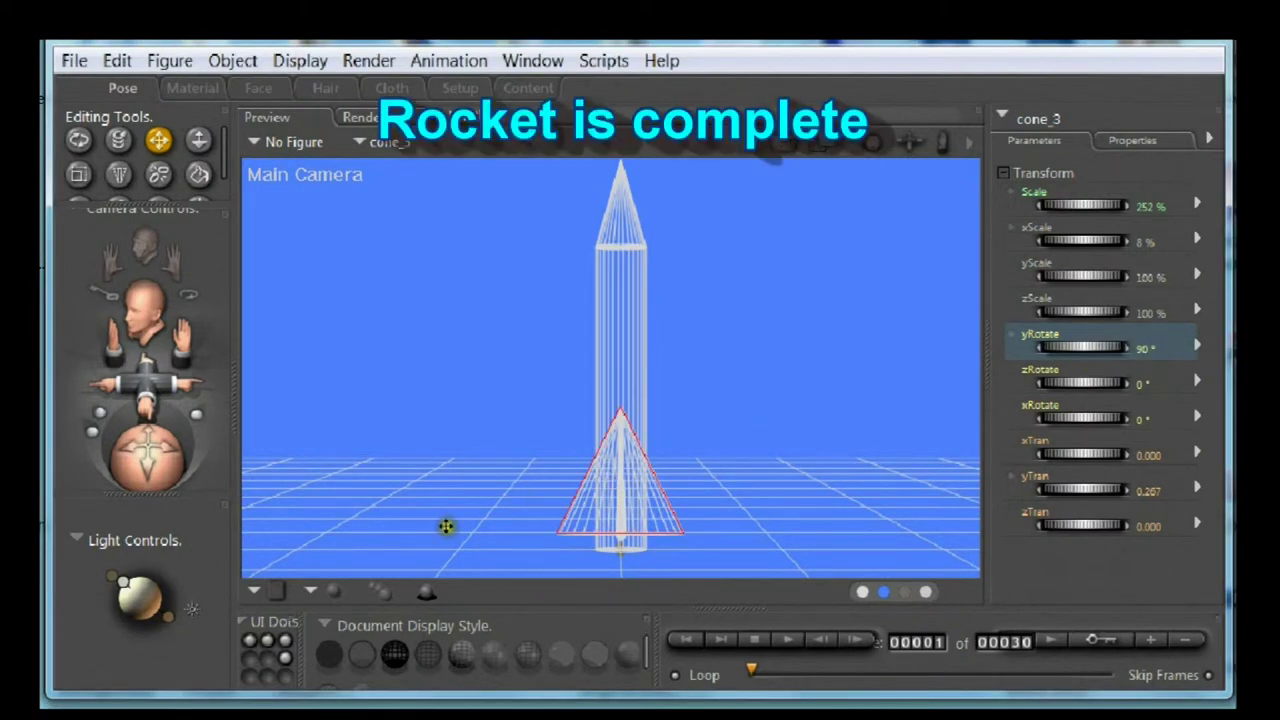
pyautogui.moveTo(143, 457); pyautogui.dragTo(148, 420)
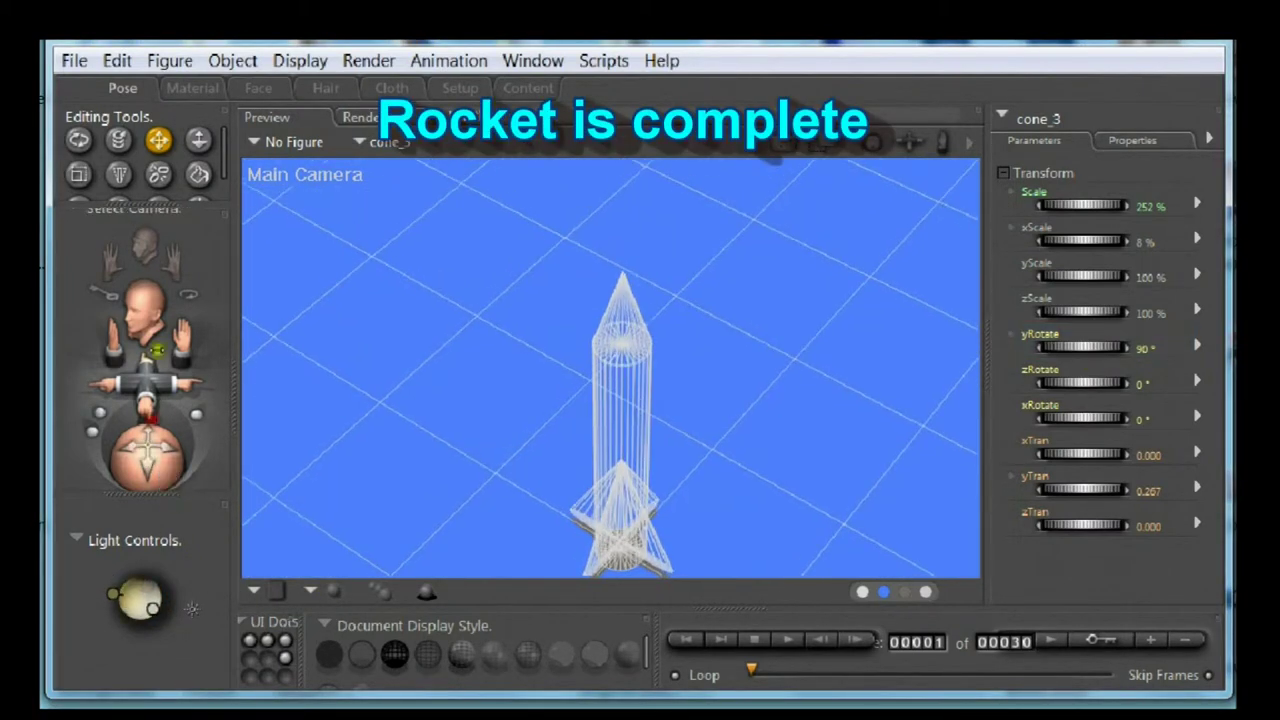
pyautogui.click(117, 60)
# Undo the camera orbit and switch the display style to Texture Shaded
pyautogui.click(120, 88)
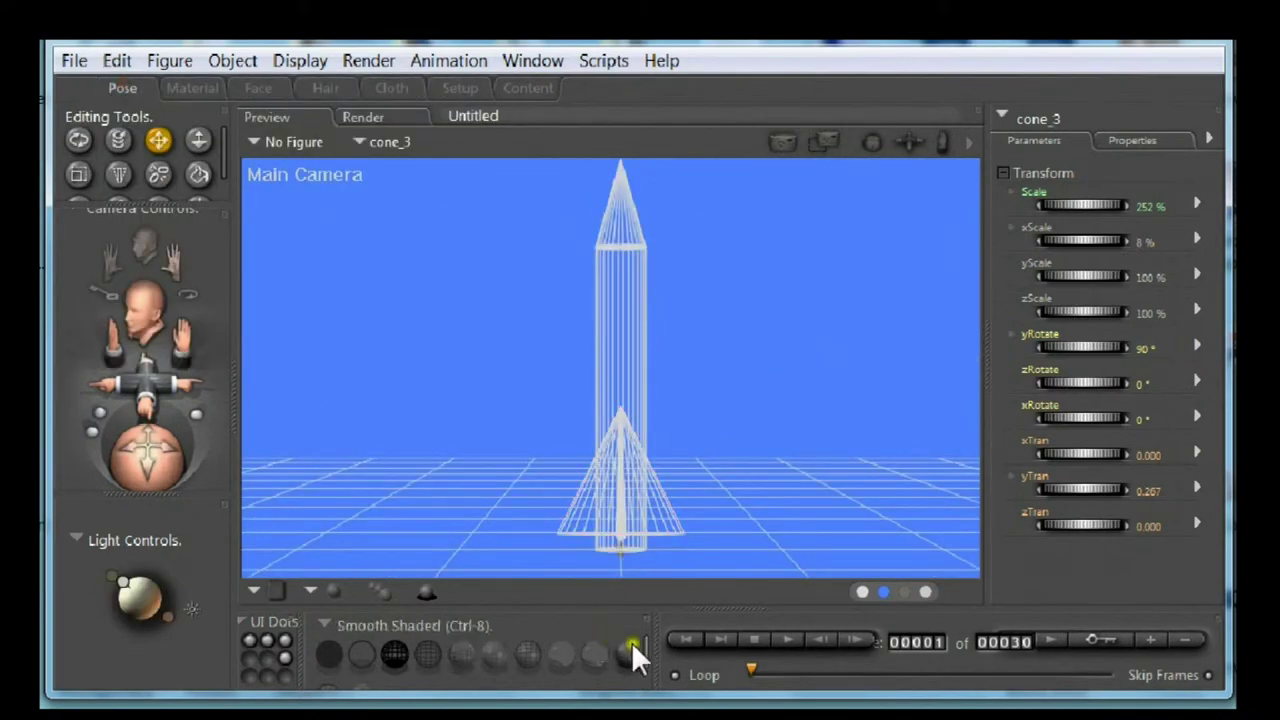
pyautogui.moveTo(643, 649); pyautogui.dragTo(645, 673)
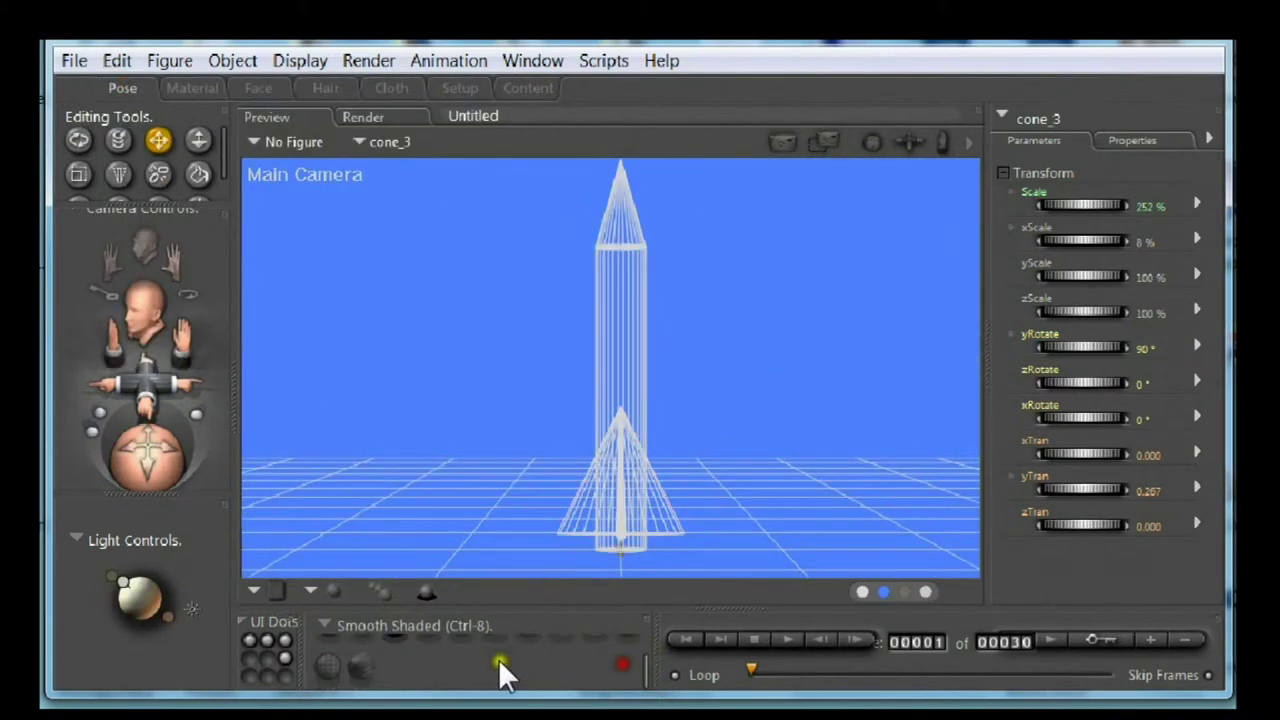
pyautogui.click(363, 662)
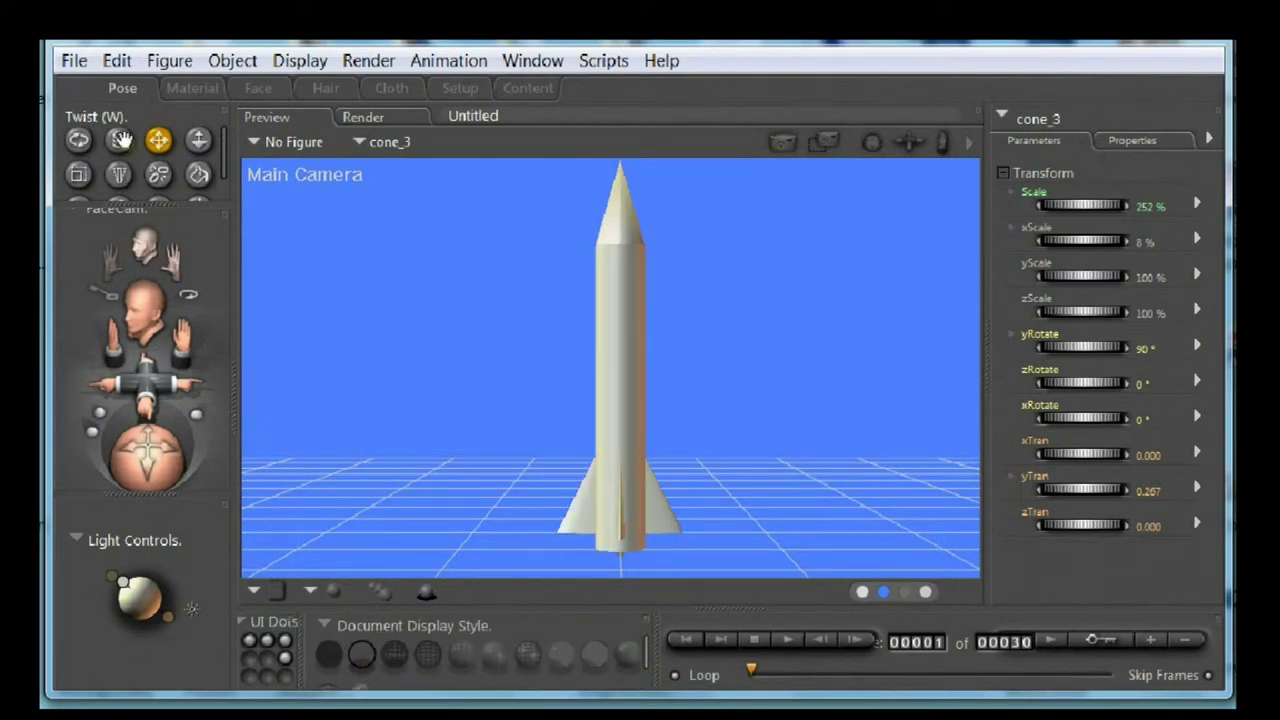
# Restore the side camera view and put the moved cylinder back in place
pyautogui.moveTo(146, 455); pyautogui.dragTo(148, 462)
pyautogui.click(114, 60)
pyautogui.click(150, 90)
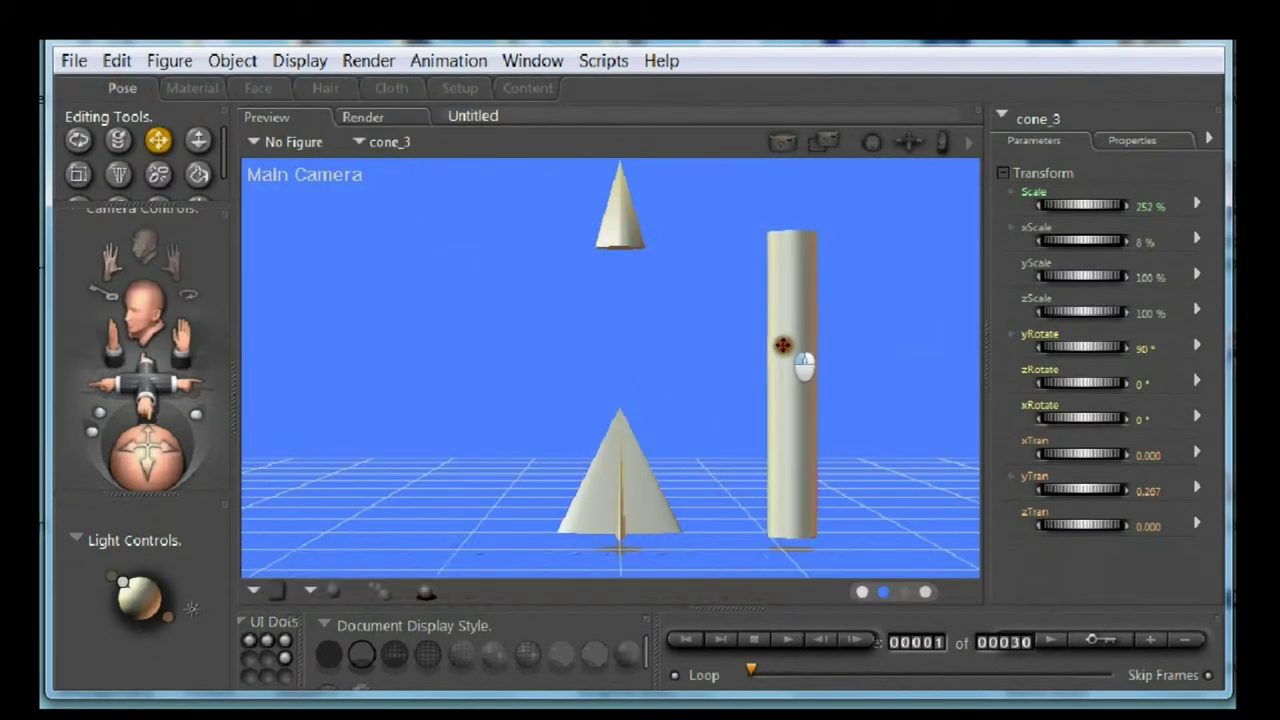
pyautogui.click(800, 362)
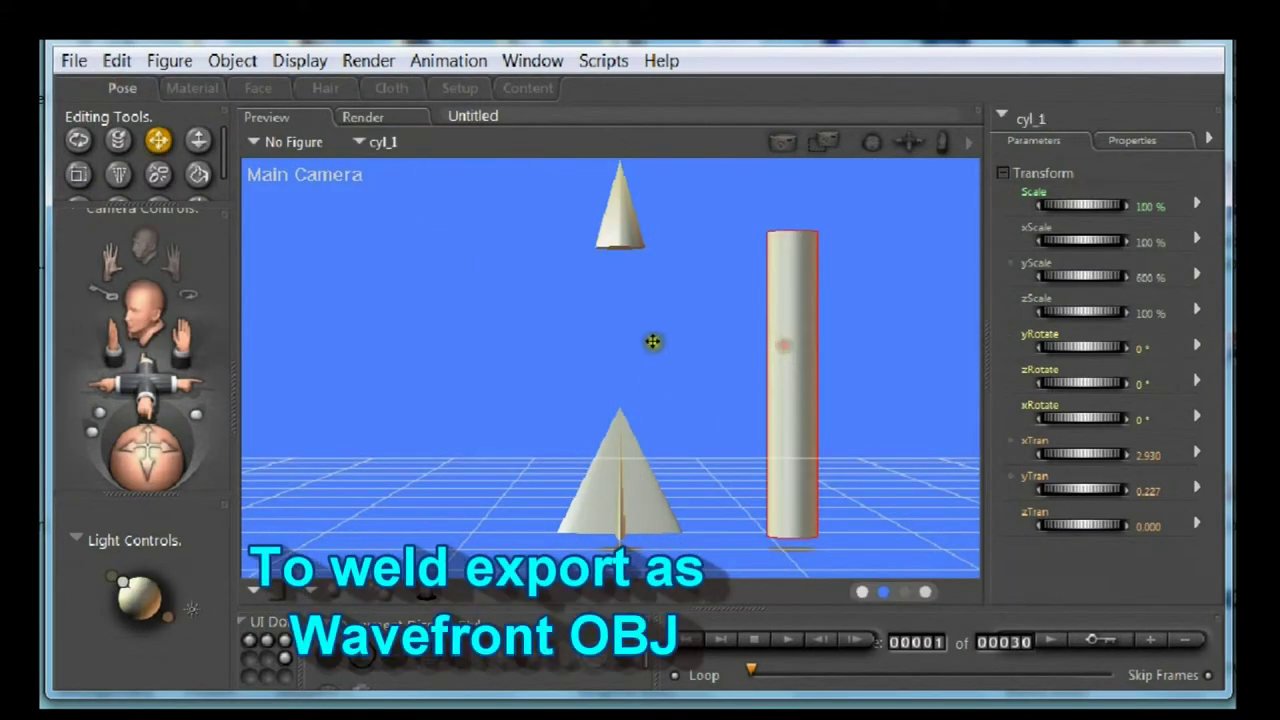
pyautogui.click(116, 60)
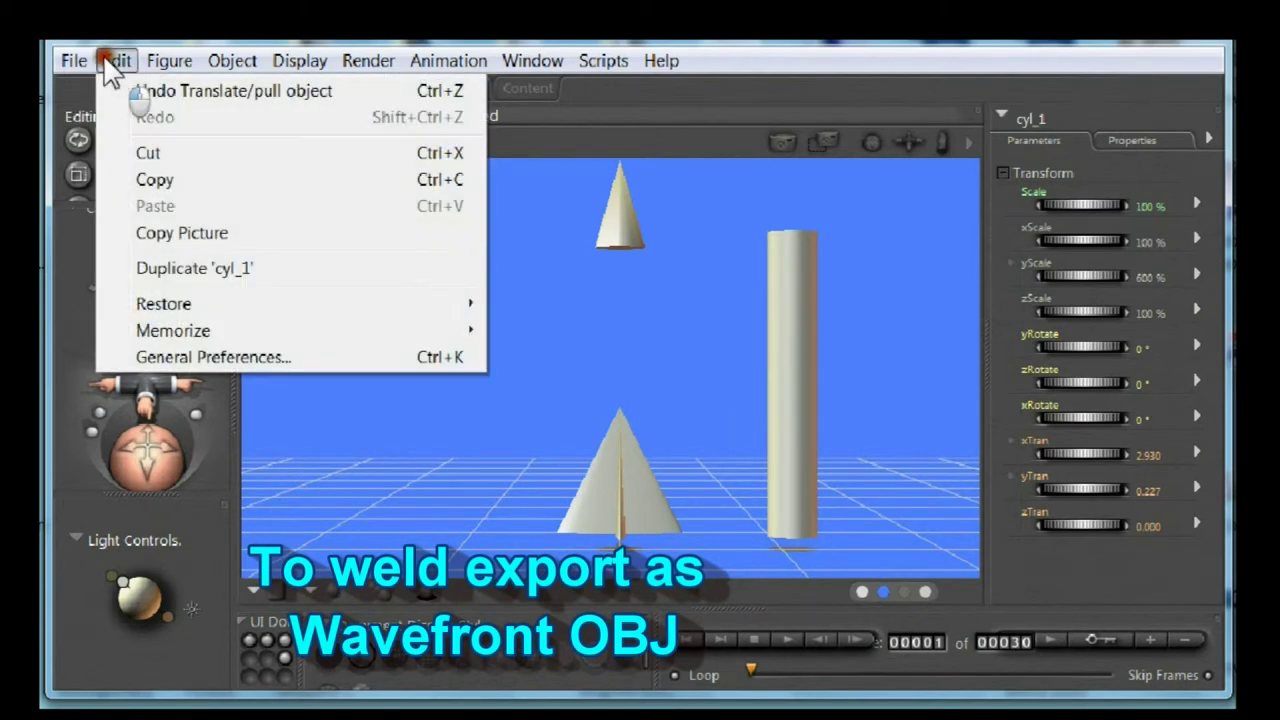
pyautogui.click(121, 90)
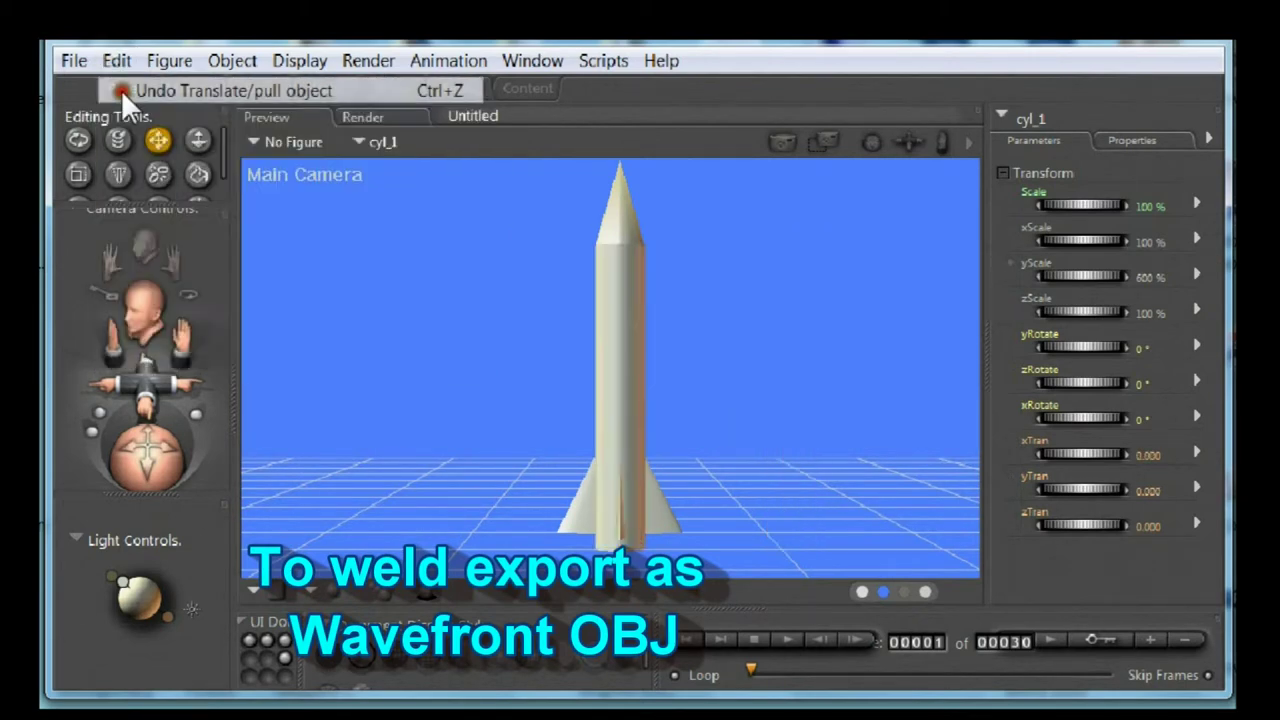
# Export a single-frame Wavefront OBJ excluding GROUND, with body part seams welded
pyautogui.click(74, 60)
pyautogui.moveTo(132, 324)
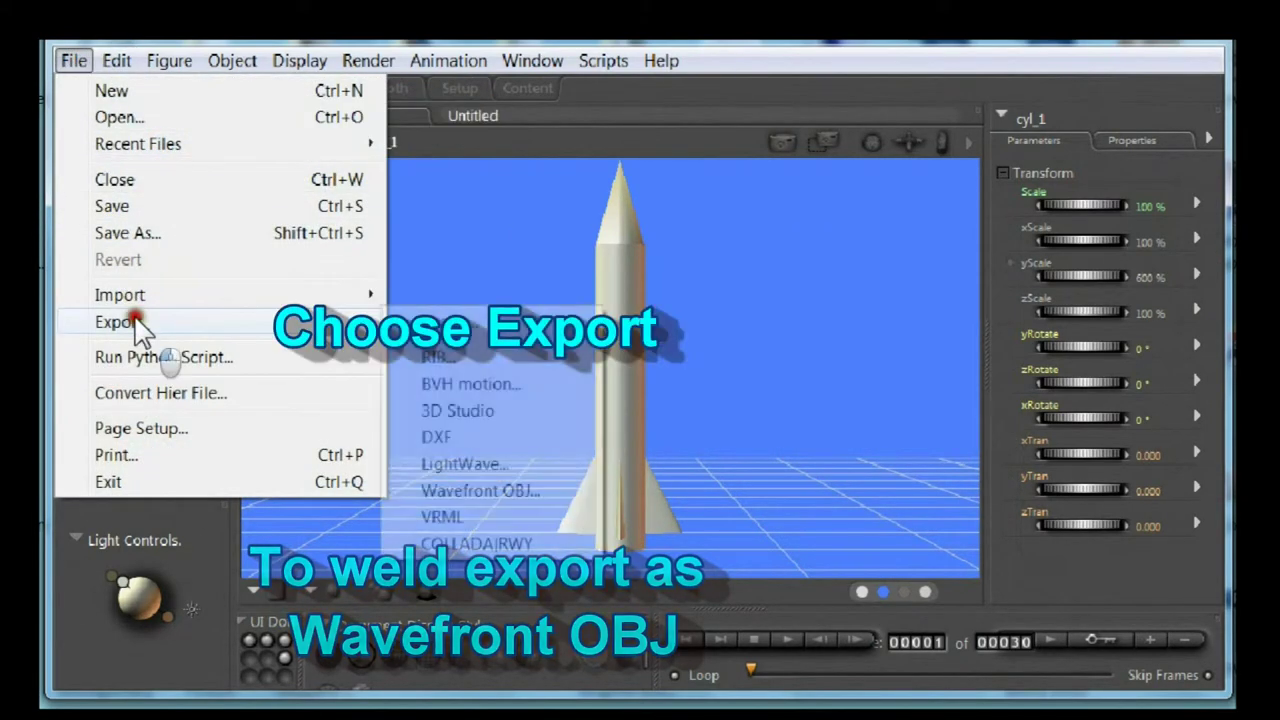
pyautogui.click(500, 489)
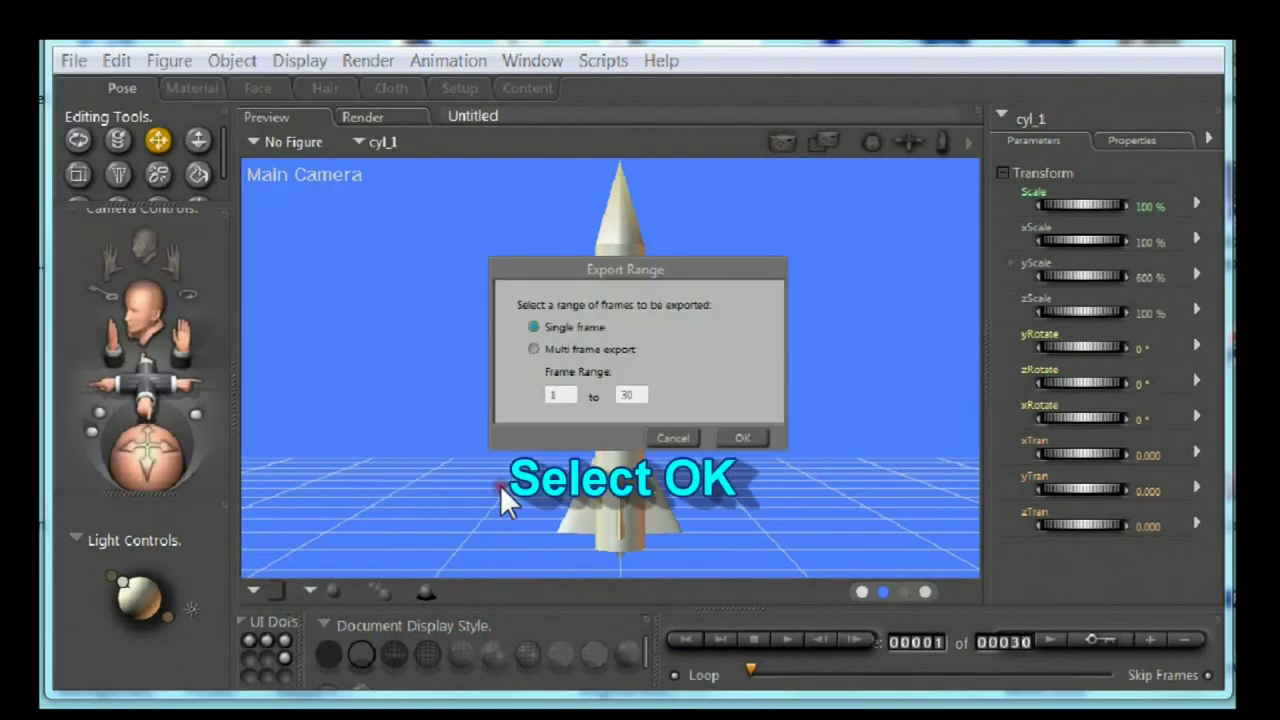
pyautogui.click(736, 437)
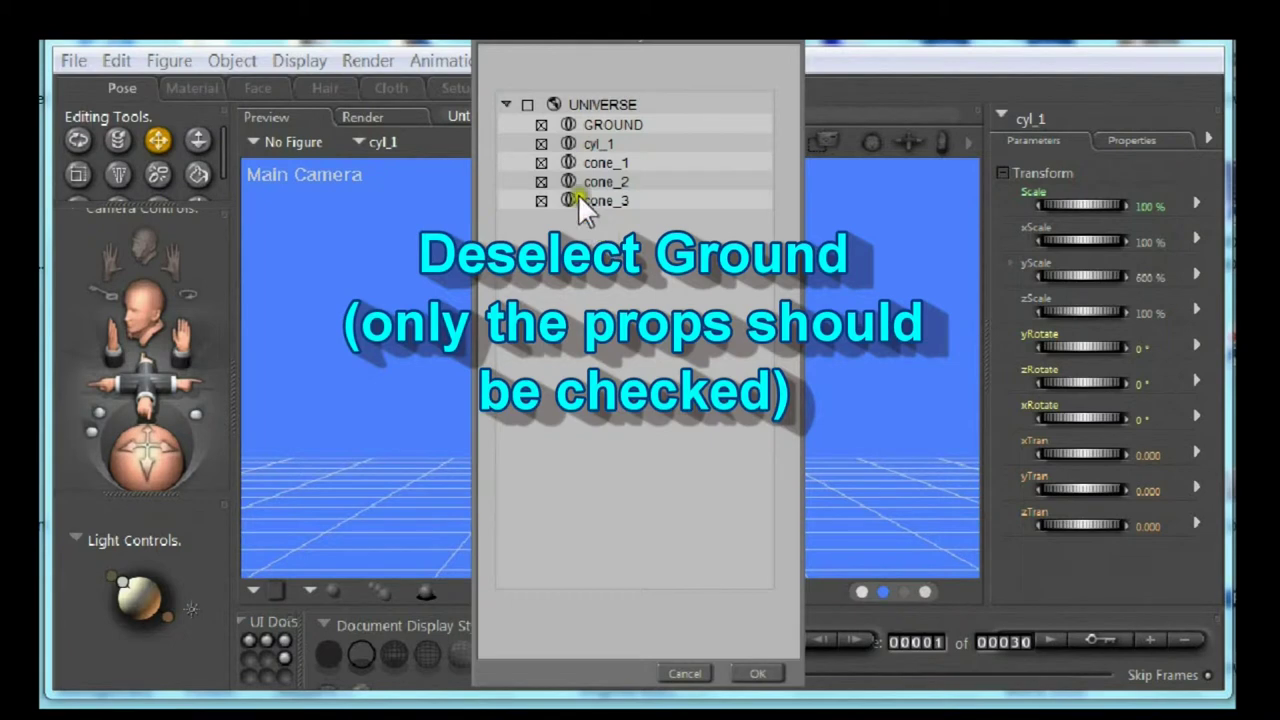
pyautogui.click(540, 124)
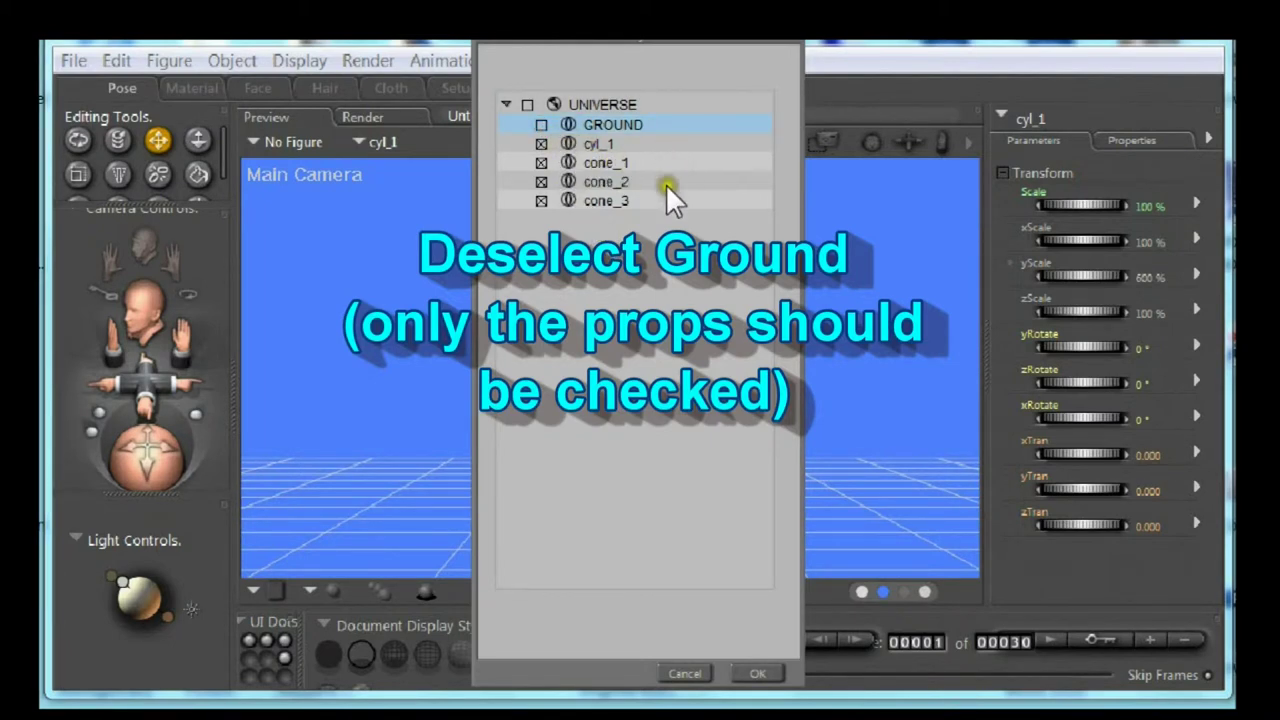
pyautogui.click(767, 668)
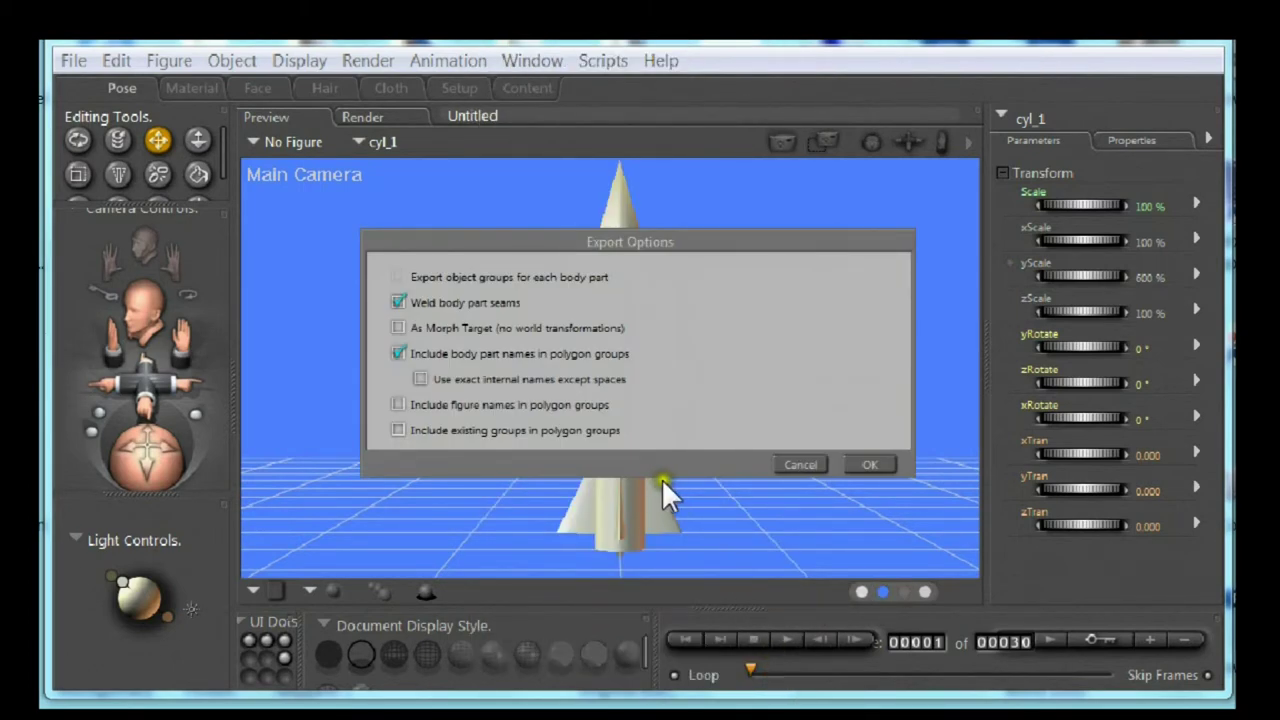
pyautogui.click(865, 465)
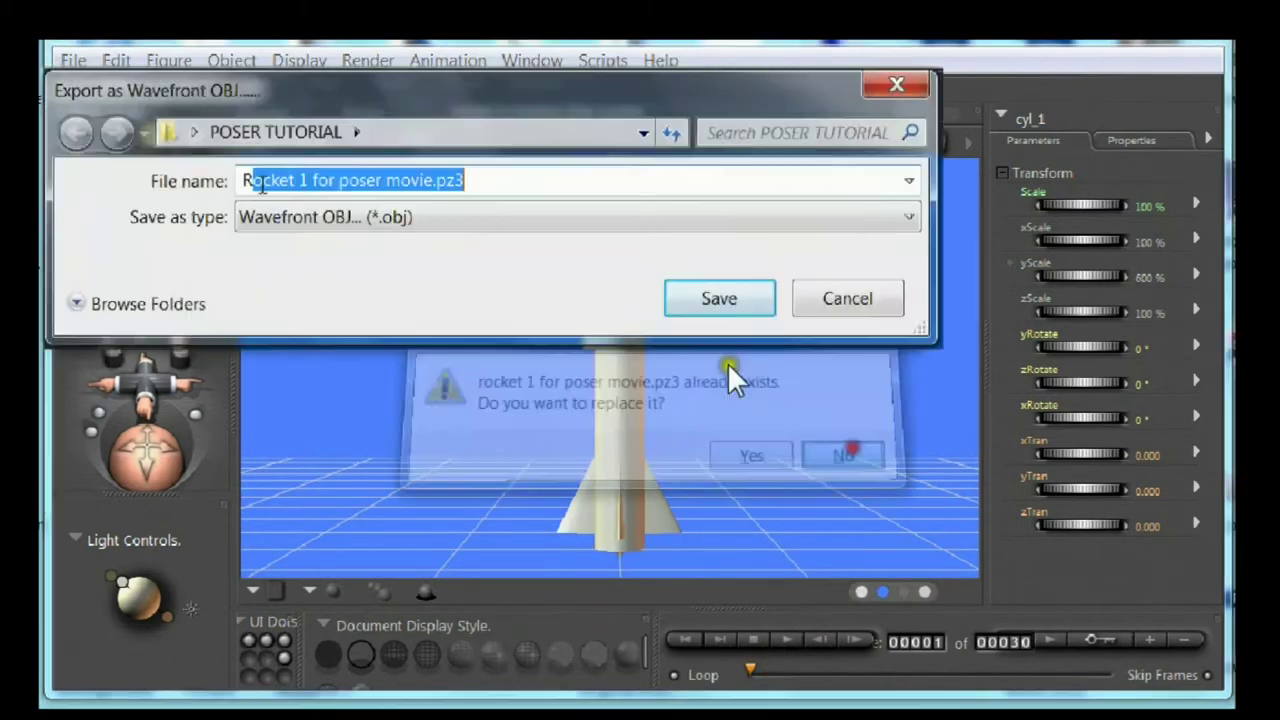
# Name the OBJ file 'Rocket 1' and save it
pyautogui.write('Rocket 1')
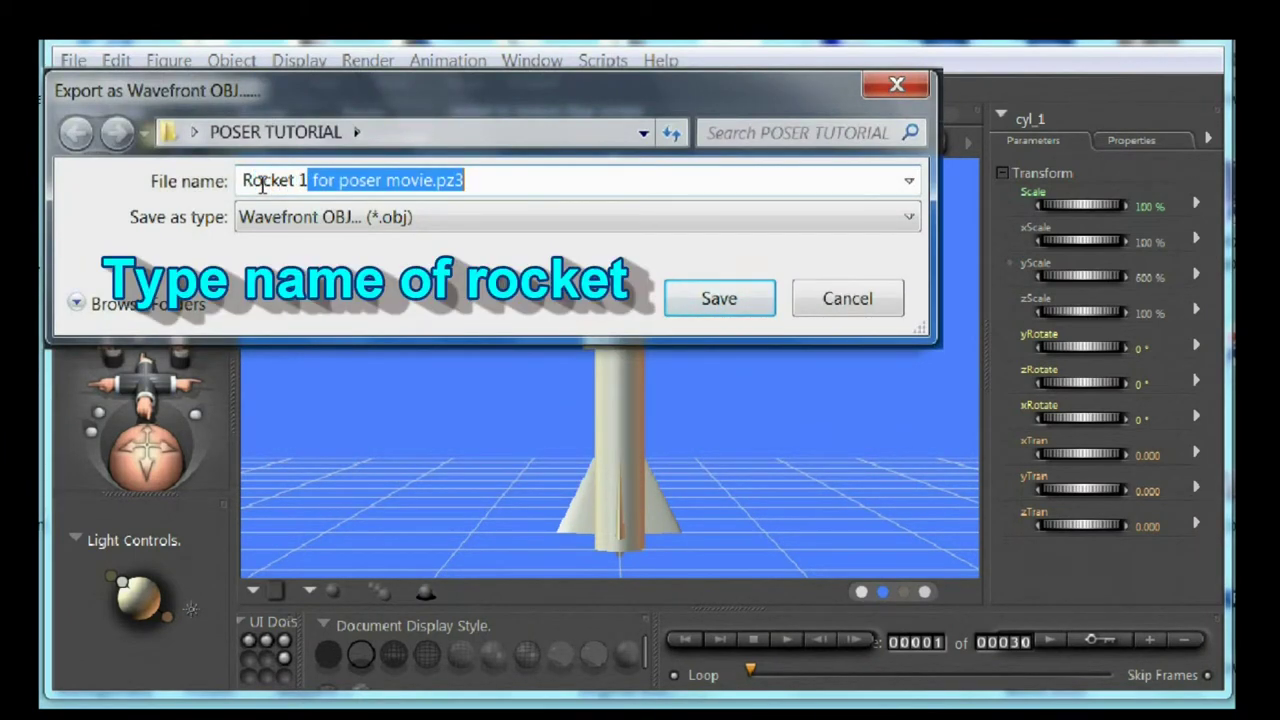
pyautogui.press('Delete')
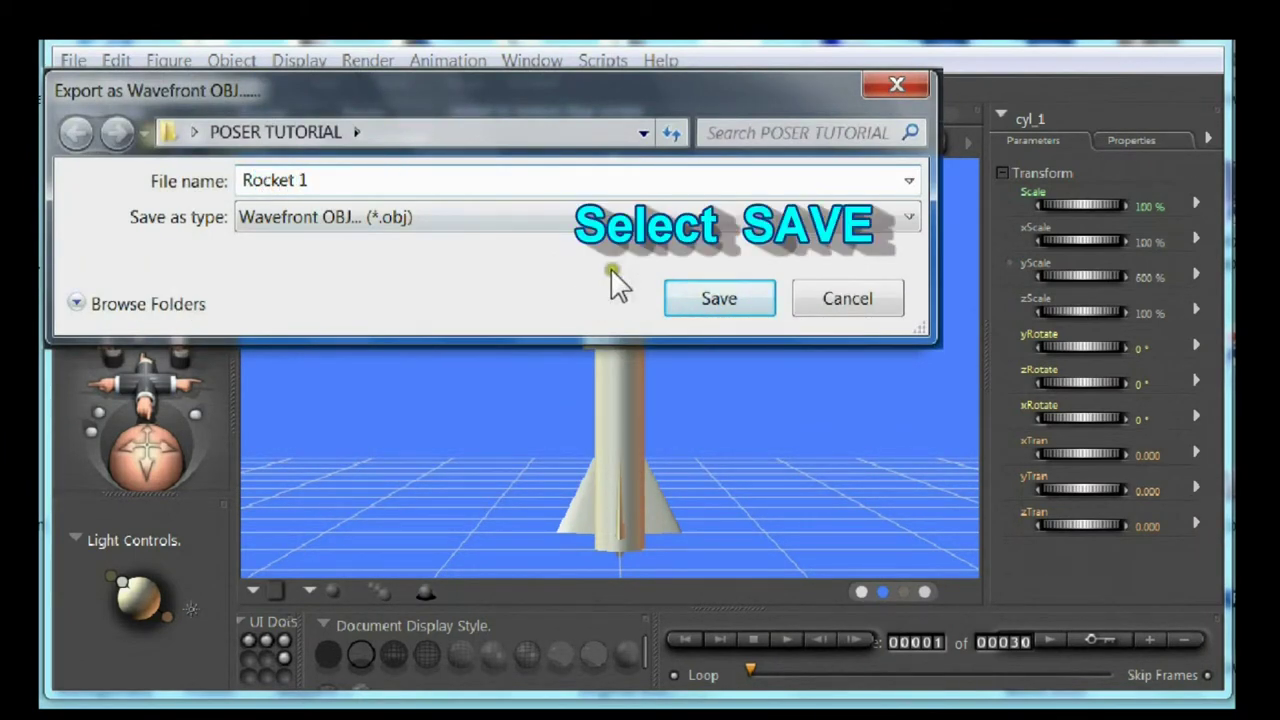
pyautogui.click(716, 300)
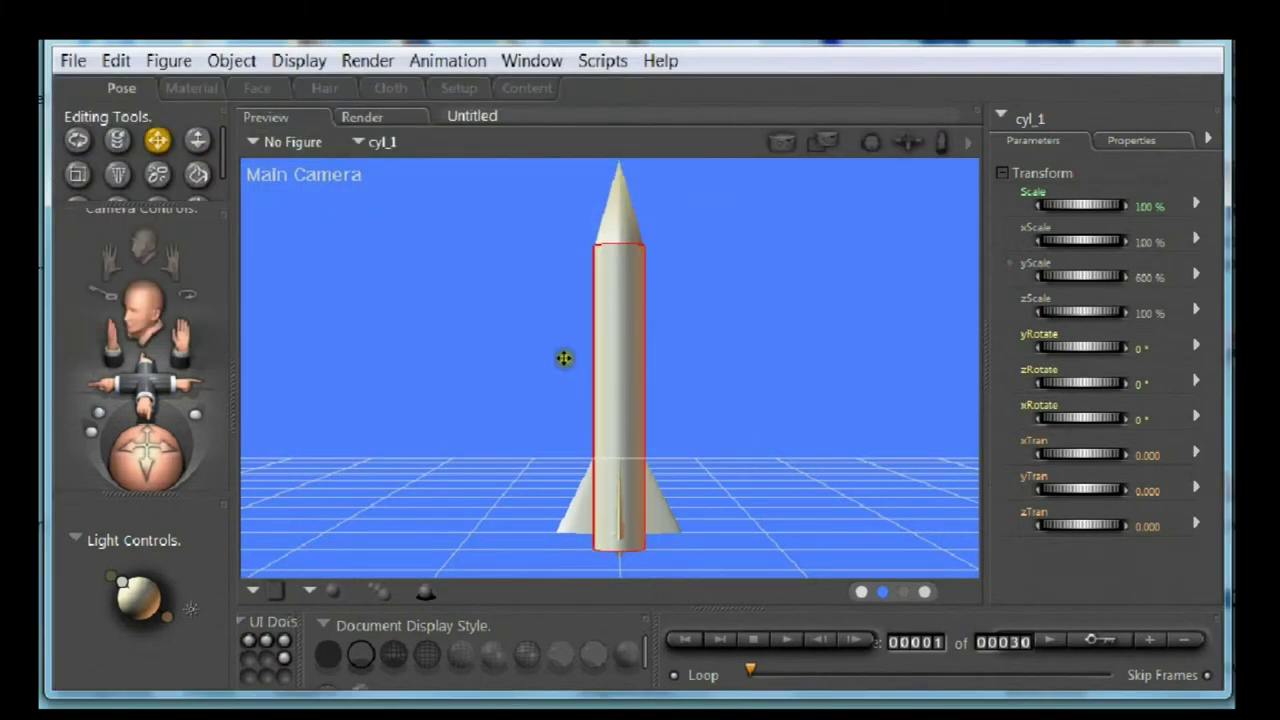
# Start a new scene, discarding the rocket document without saving
pyautogui.click(72, 60)
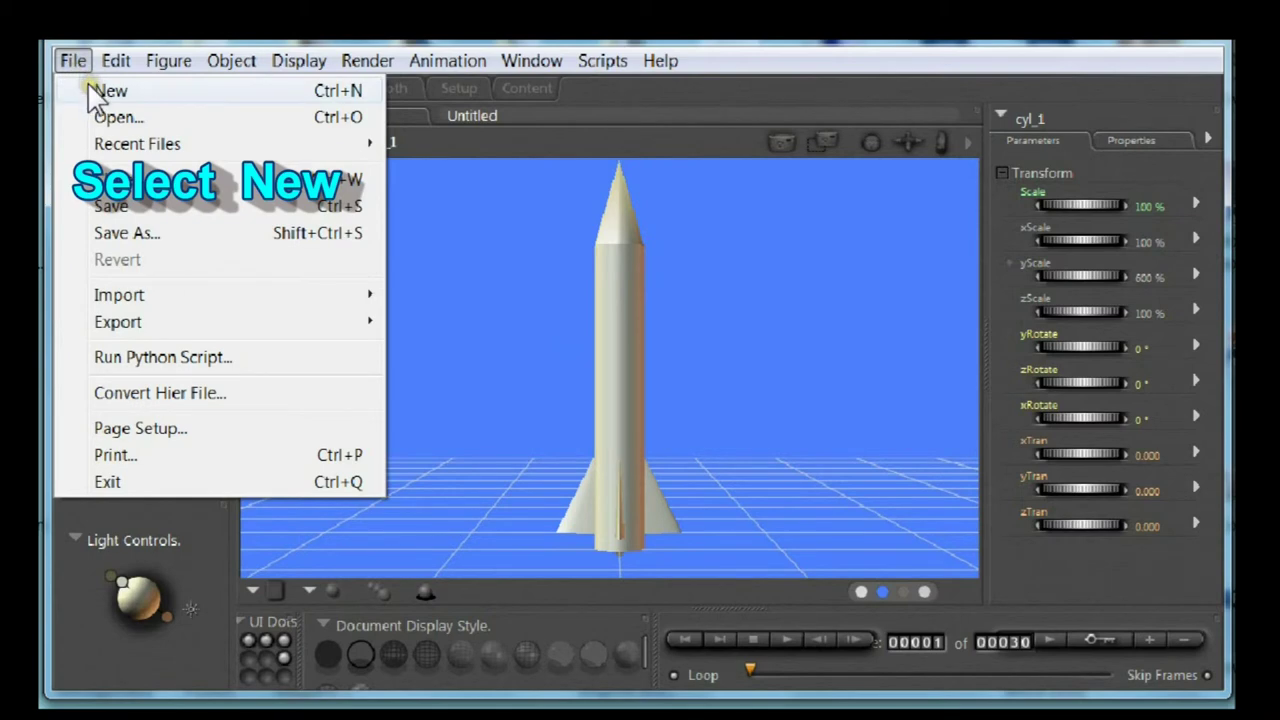
pyautogui.click(100, 90)
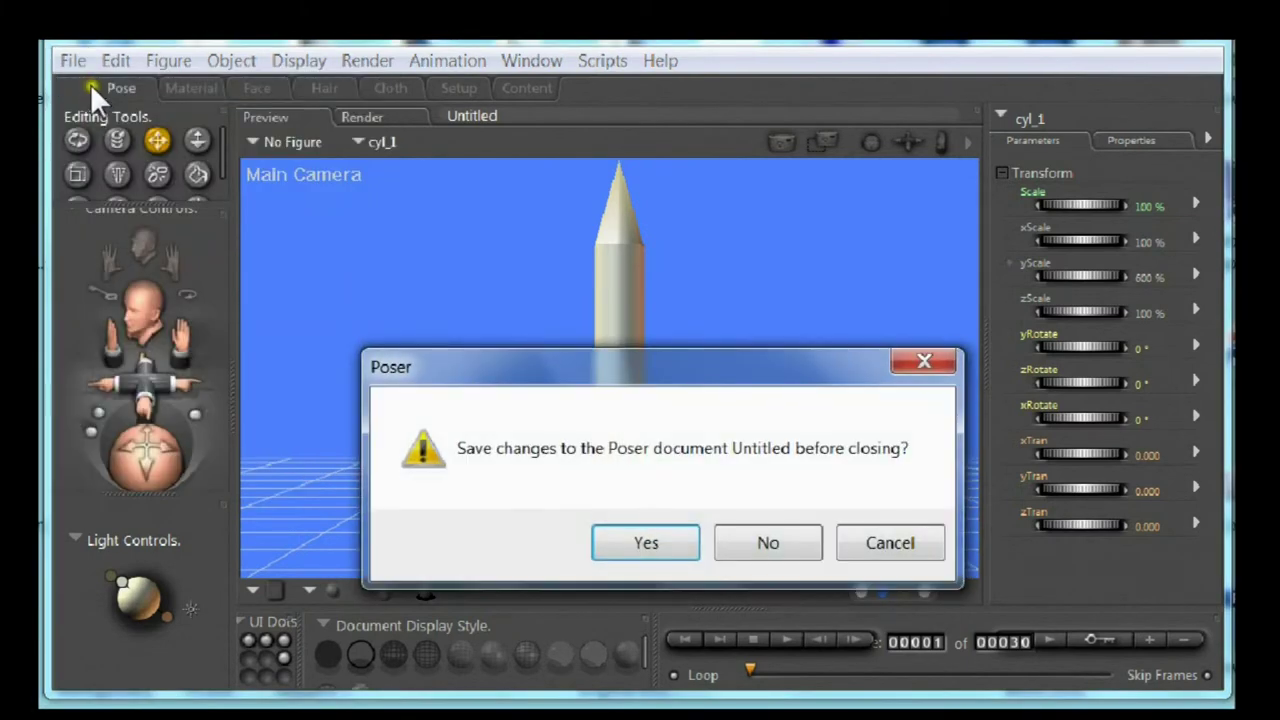
pyautogui.click(766, 545)
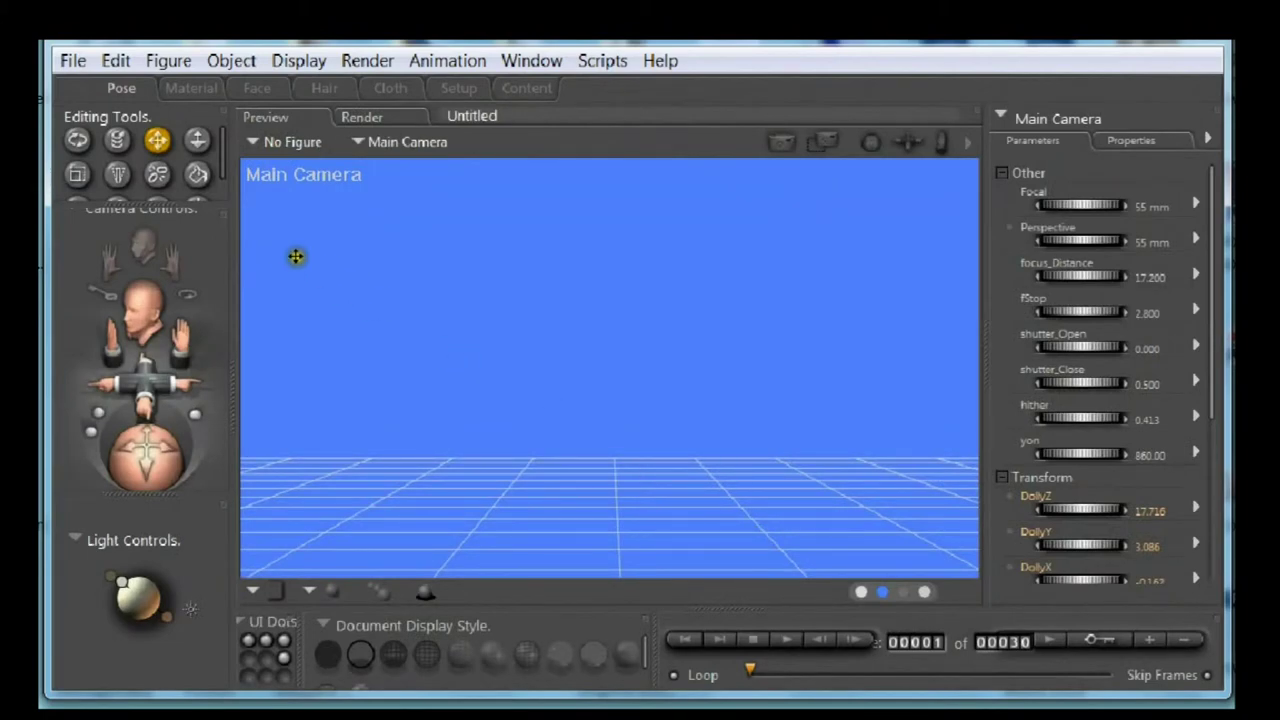
# Import Rocket 1 as Wavefront OBJ with Weld identical vertices and Place on floor checked
pyautogui.click(70, 61)
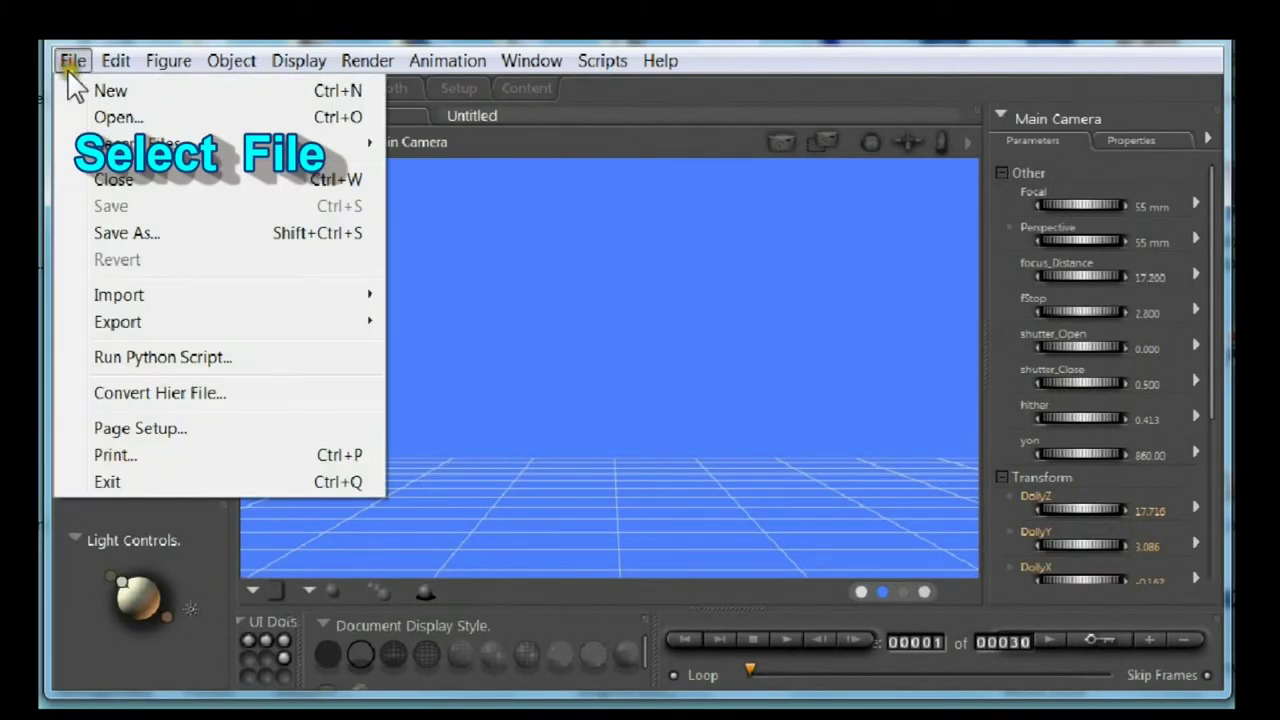
pyautogui.moveTo(105, 293)
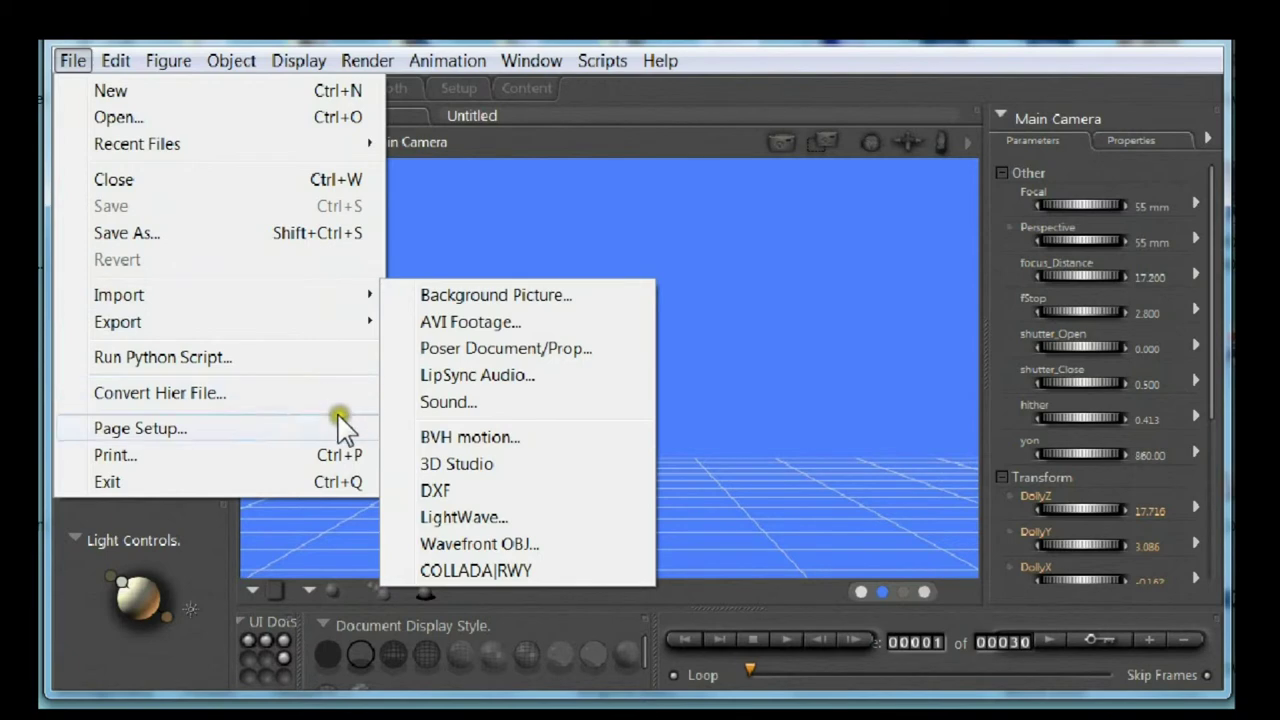
pyautogui.click(470, 545)
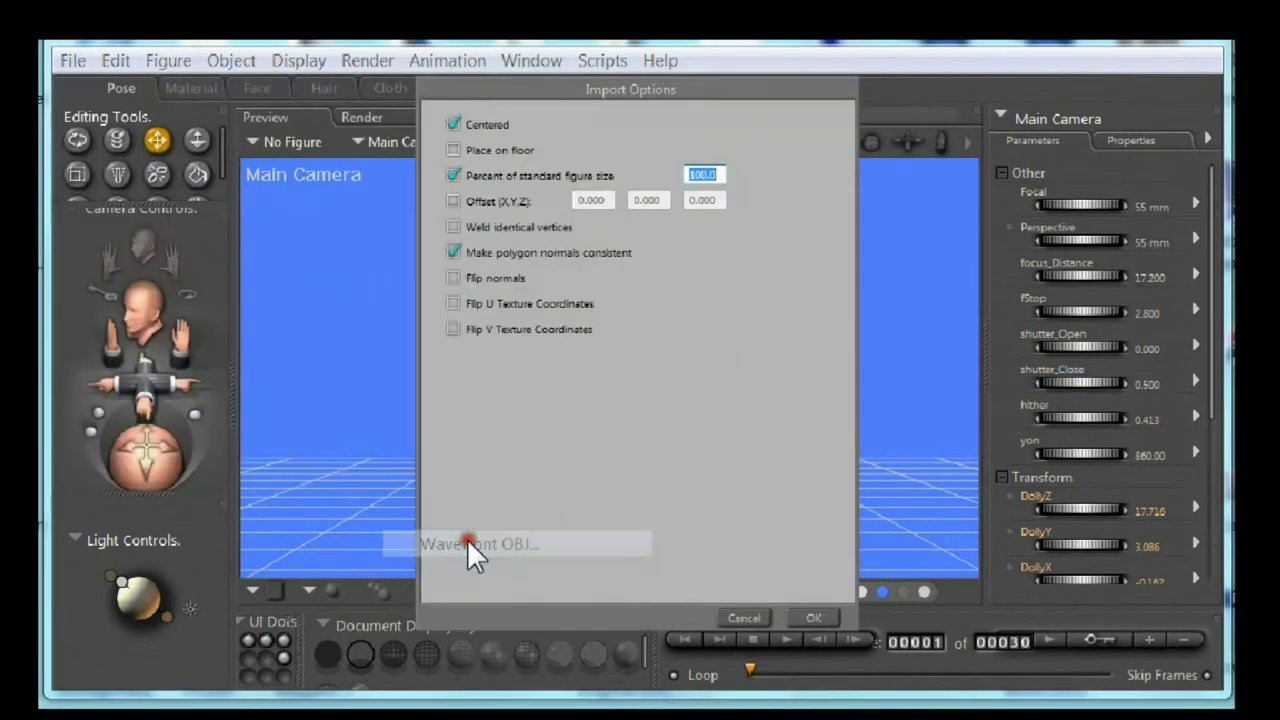
pyautogui.click(453, 227)
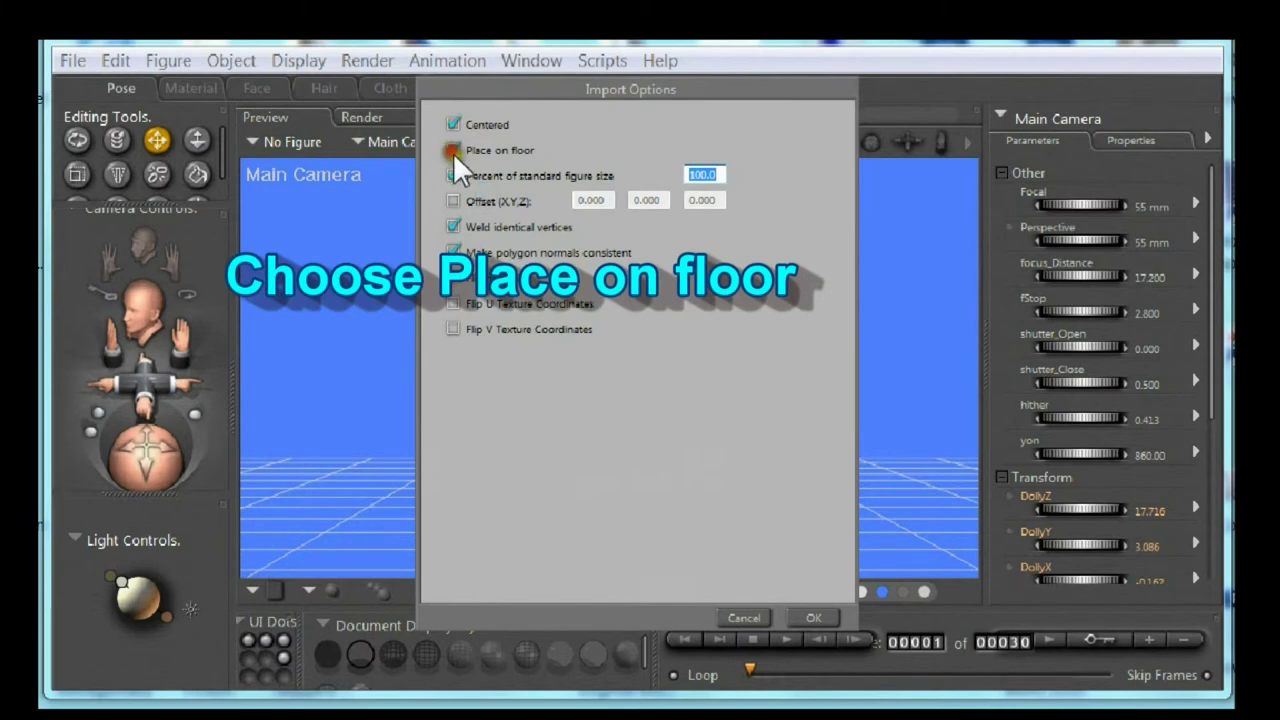
pyautogui.click(453, 150)
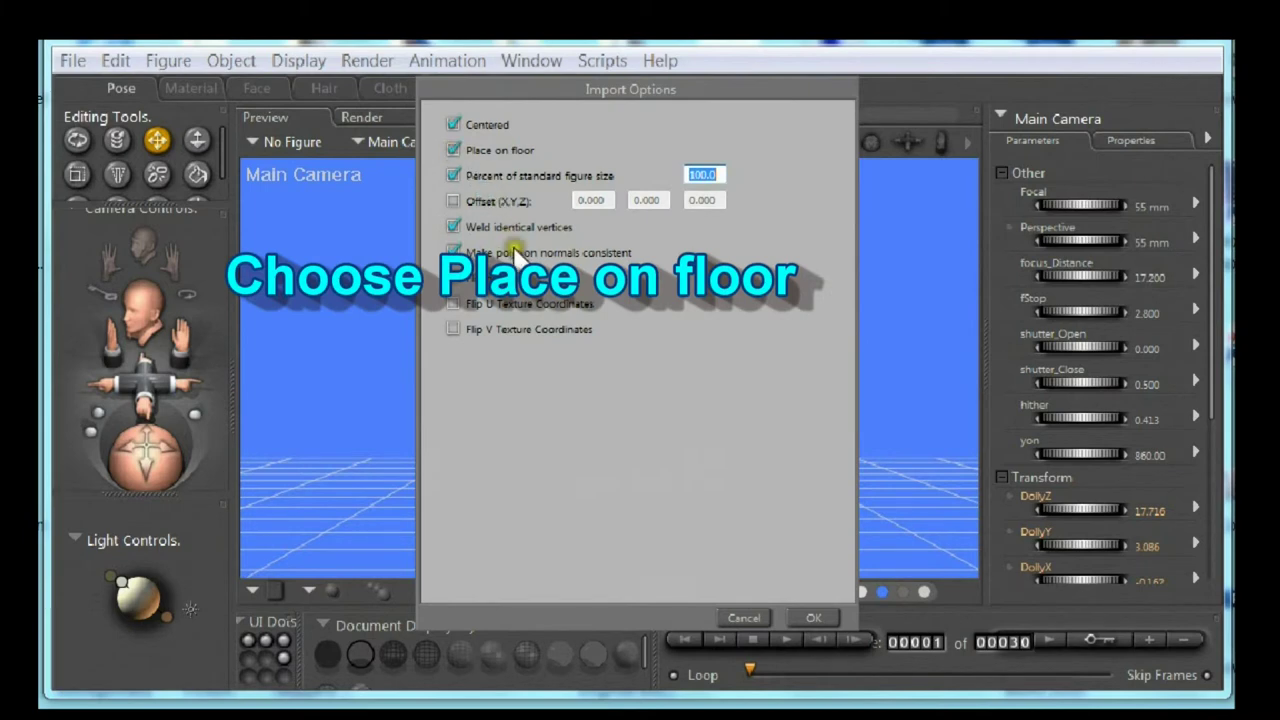
pyautogui.click(810, 619)
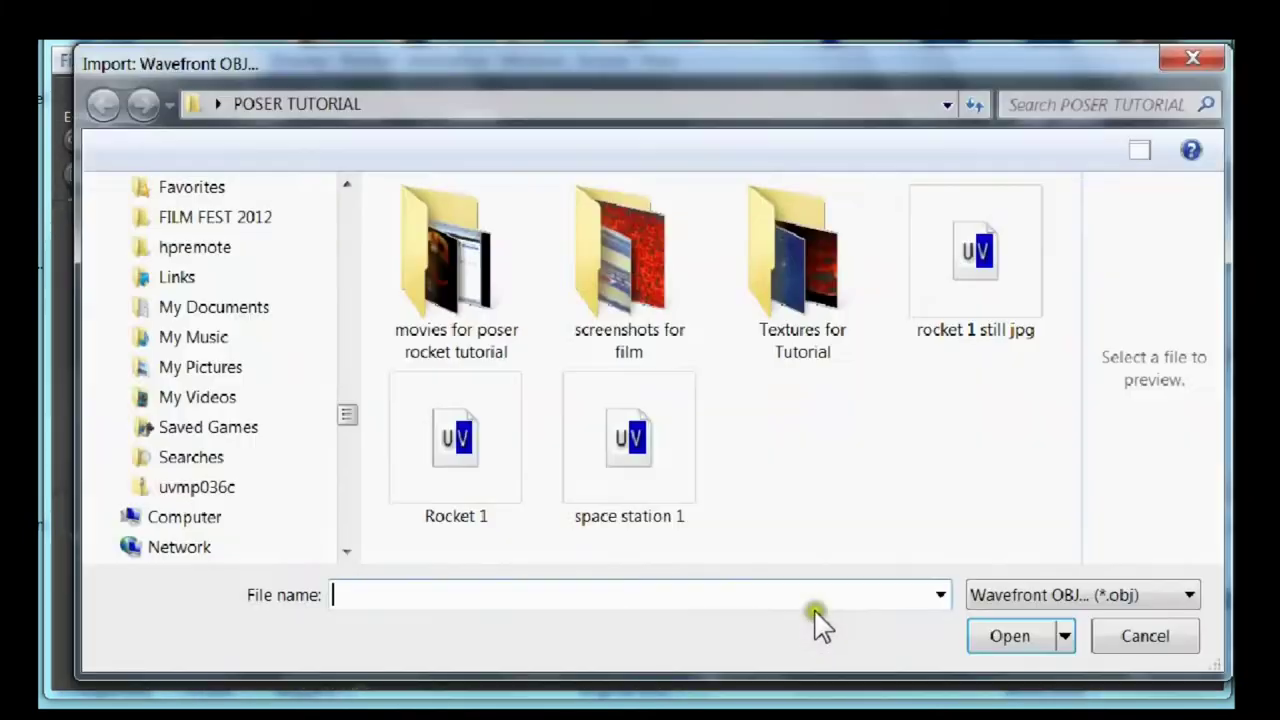
pyautogui.click(455, 455)
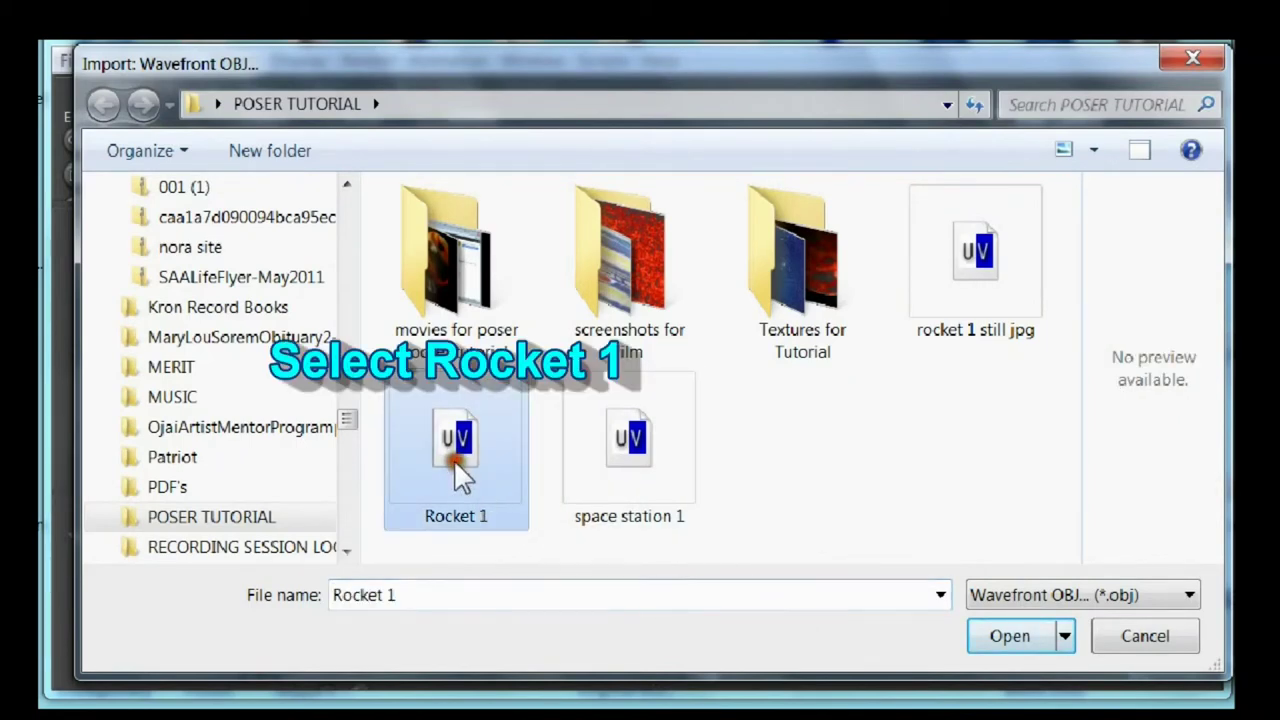
pyautogui.click(1015, 637)
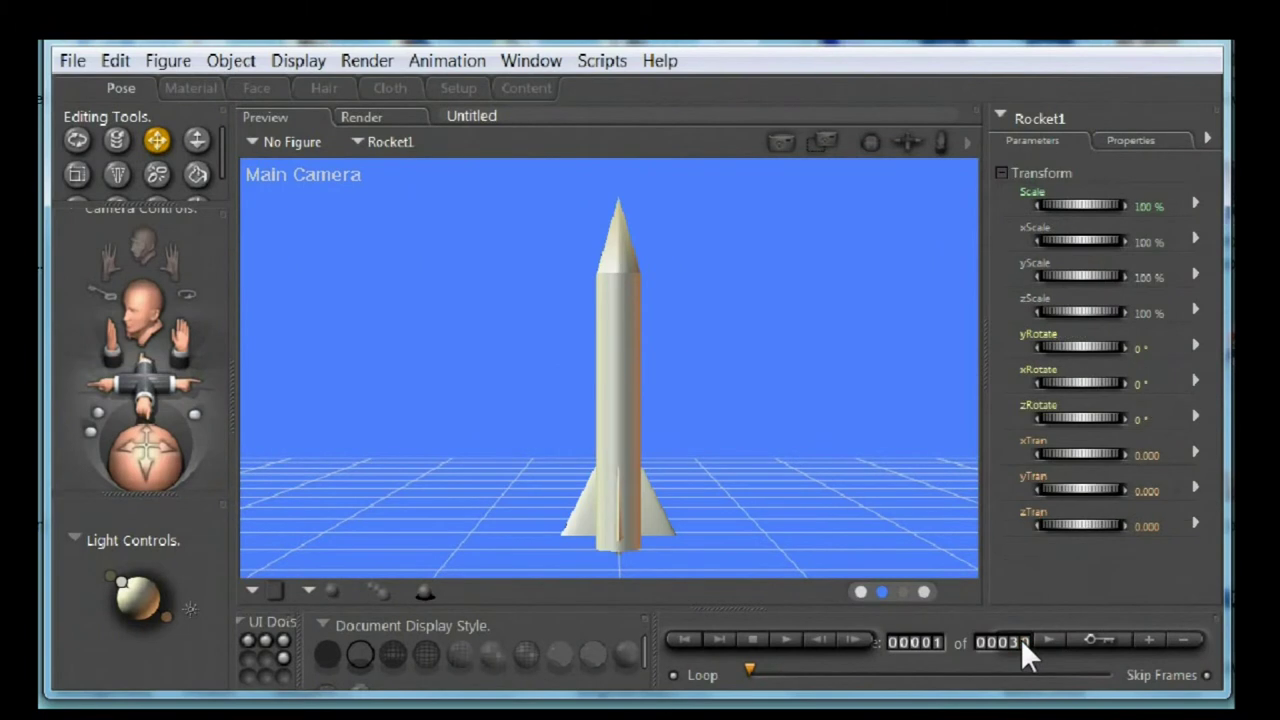
pyautogui.moveTo(622, 398); pyautogui.dragTo(695, 381)
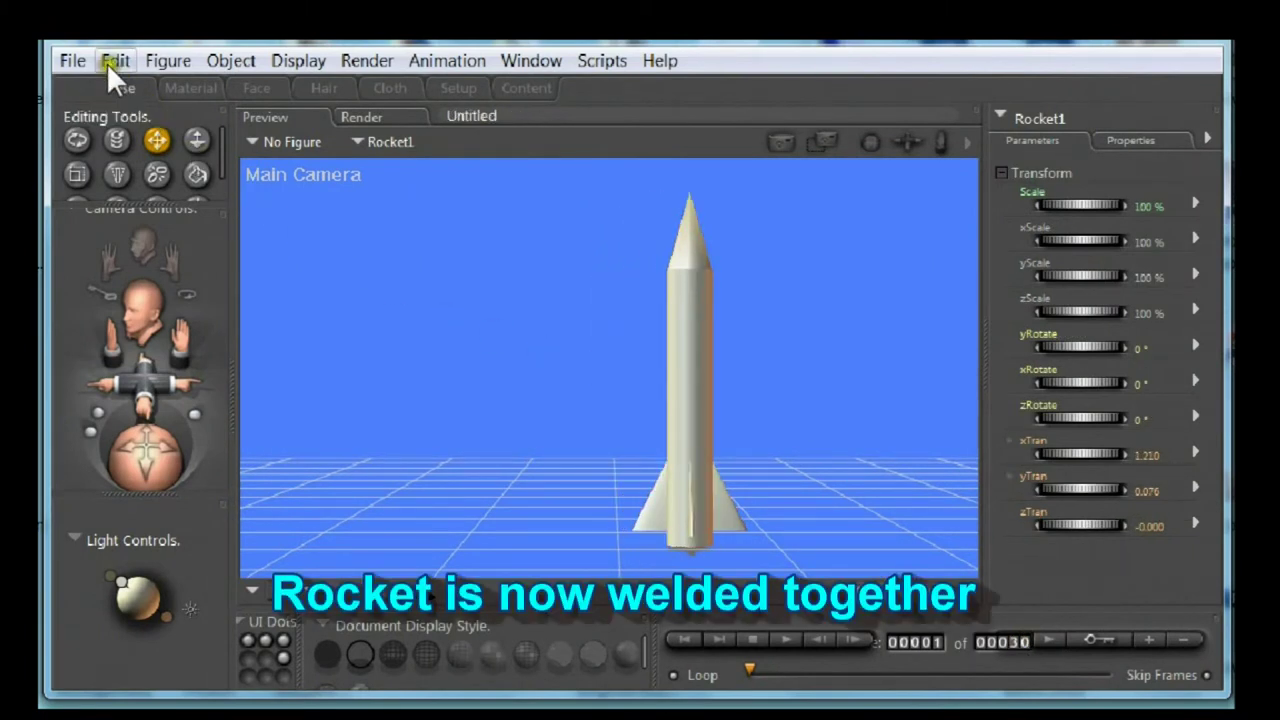
pyautogui.click(112, 61)
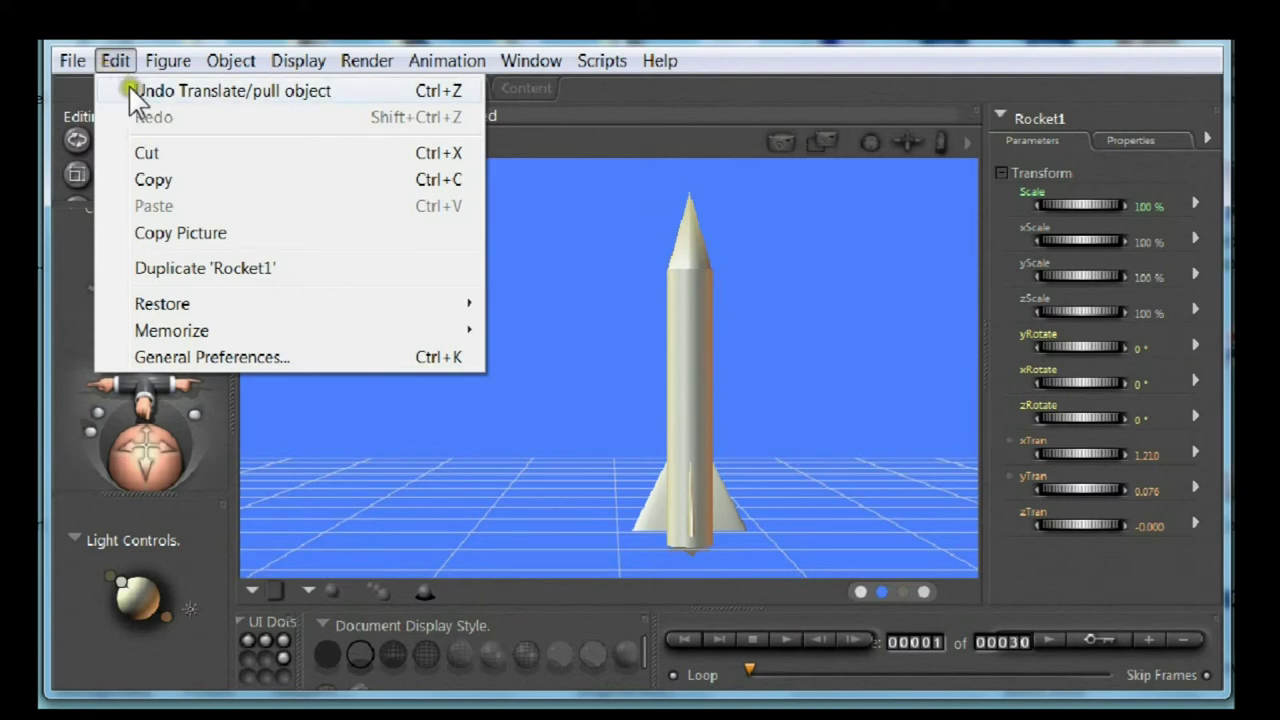
pyautogui.click(140, 96)
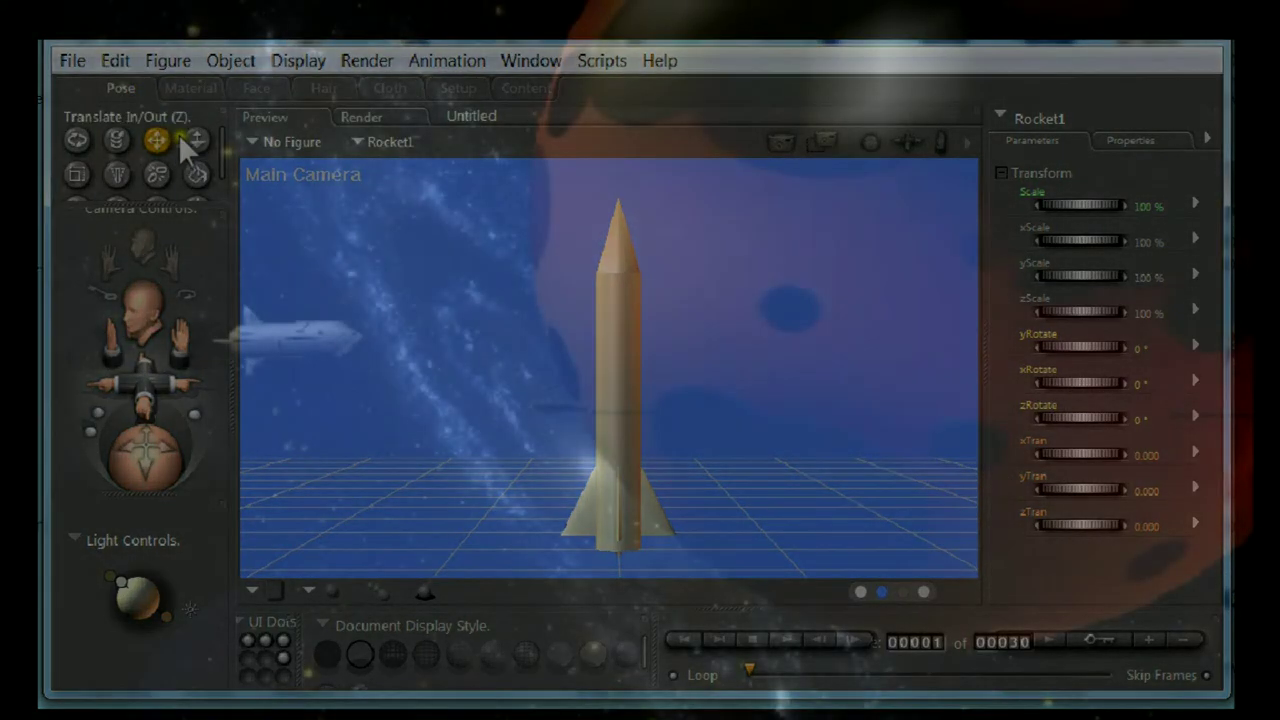